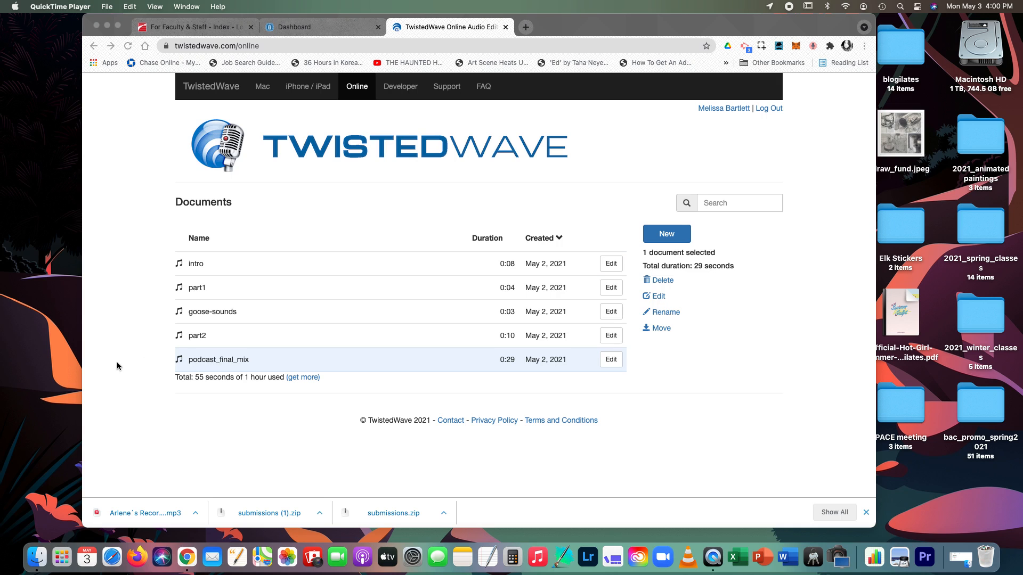
Step: Open the podcast_final_mix document for editing and enlarge its window to fit the whole waveform
double_click(206, 360)
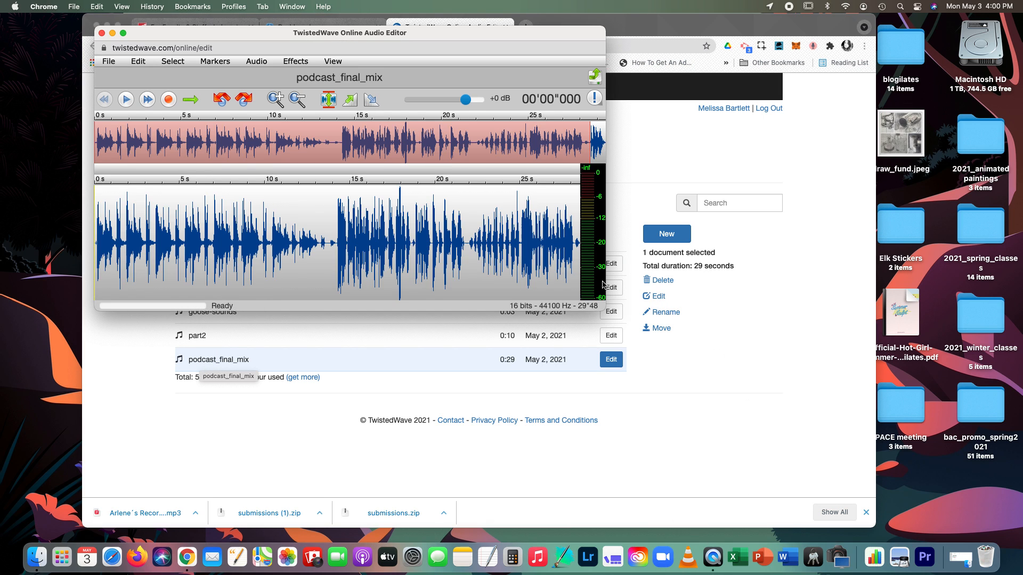
left_click_drag(605, 310, 882, 477)
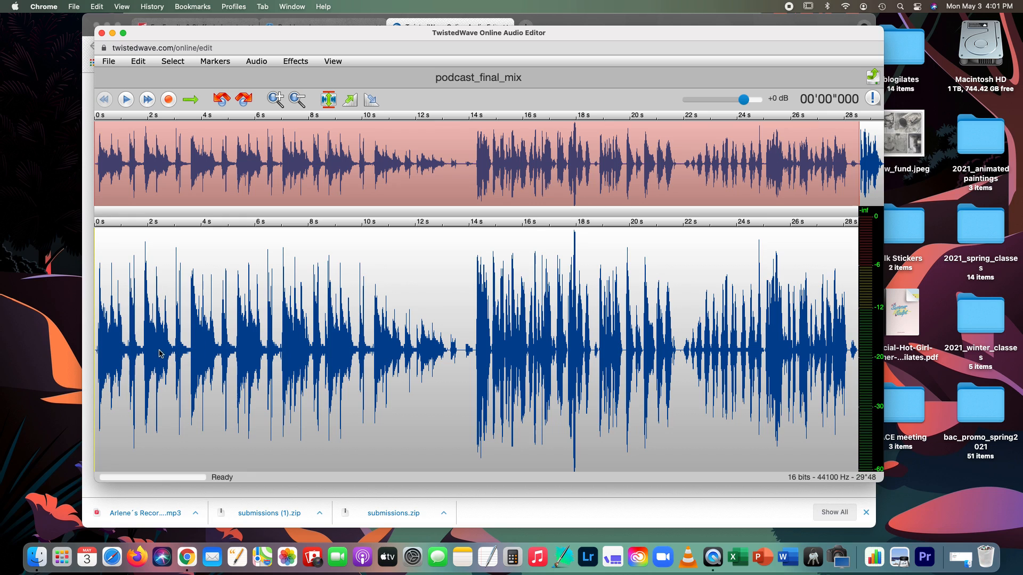
scroll(304, 329, "down", 1)
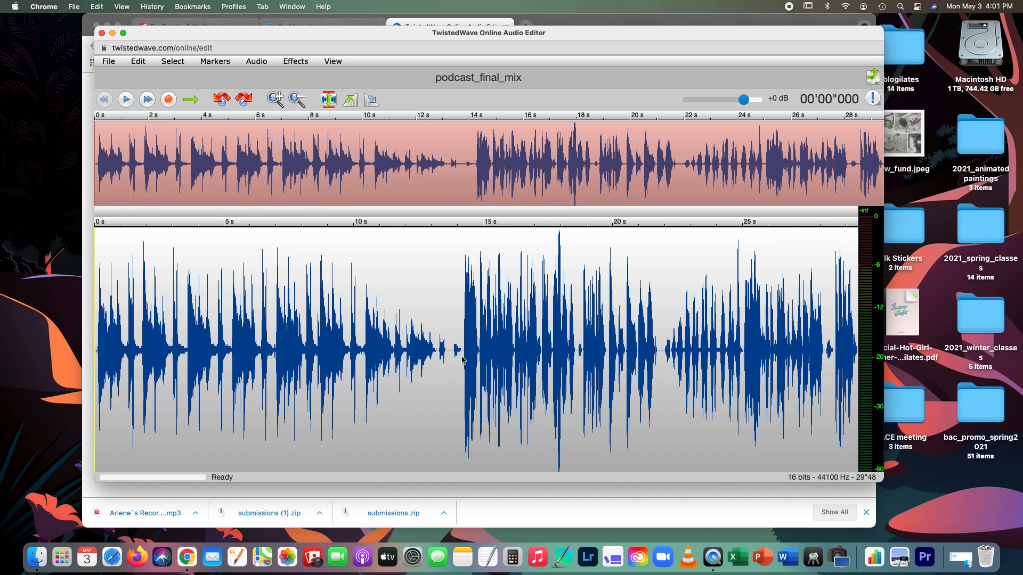
Step: Play the mix from the beginning and pause it at about 16 s
key("space")
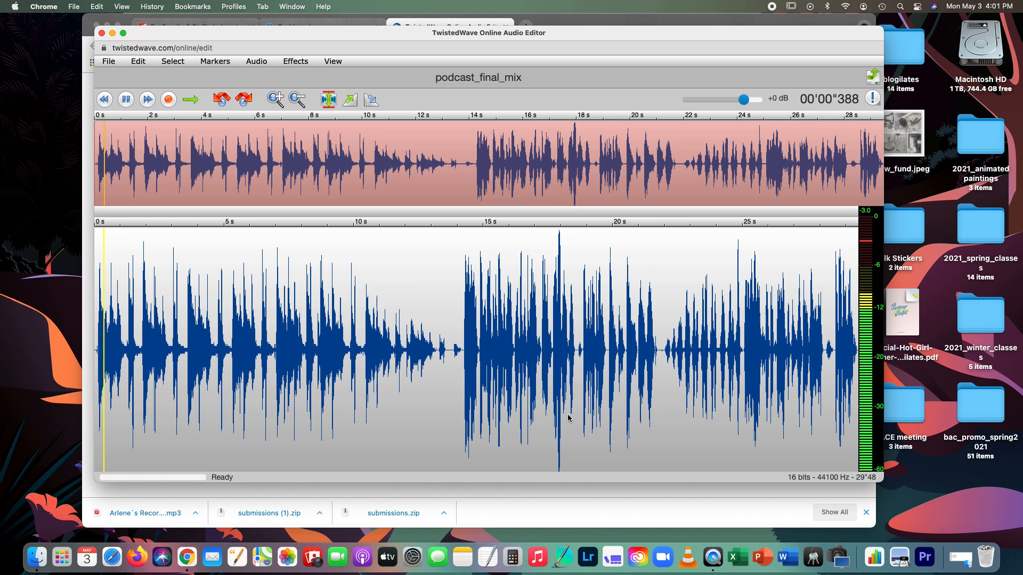
key("XF86AudioRaiseVolume")
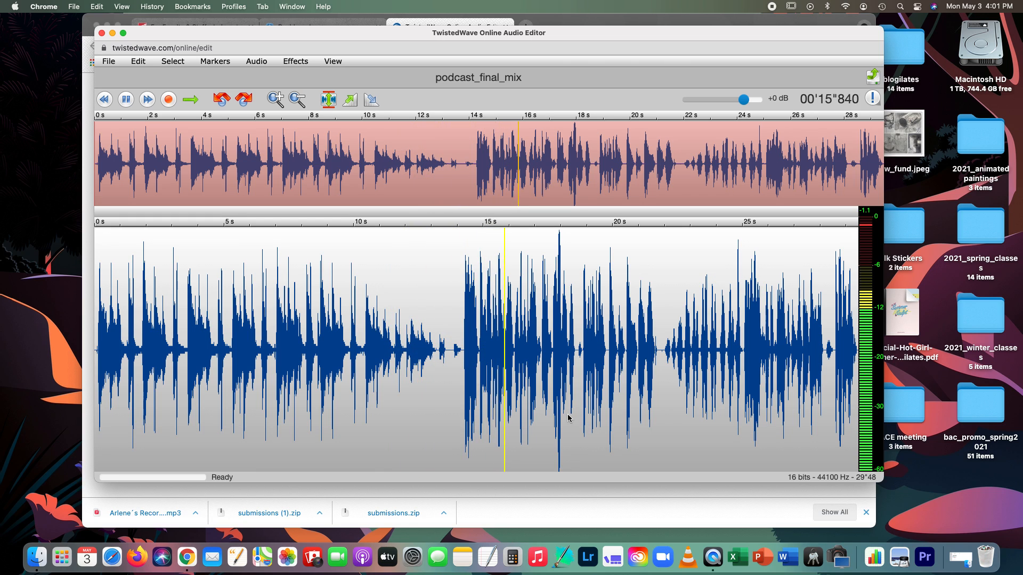
key("space")
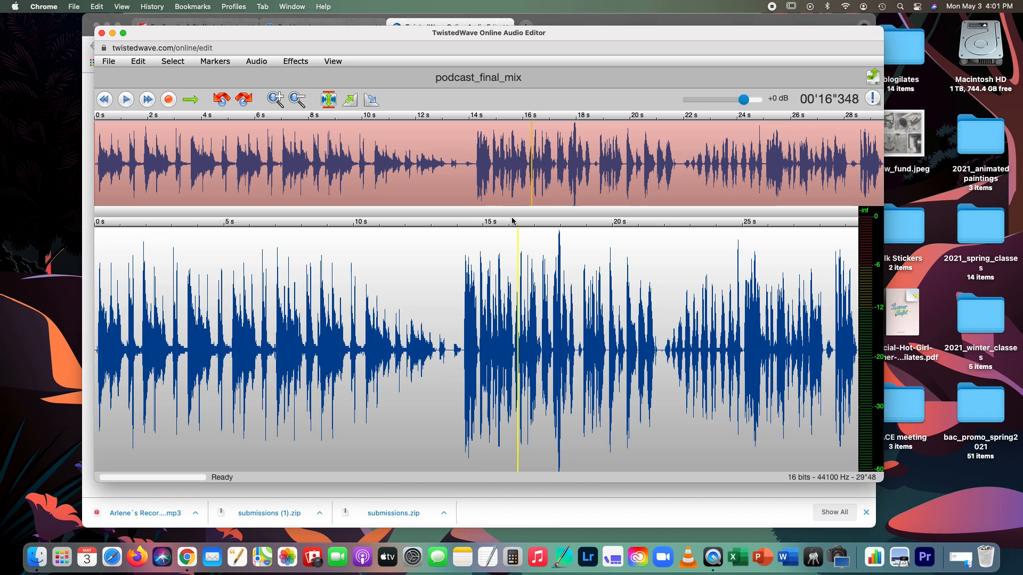
Step: Position the playhead in the quiet gap at about 14 s, just before the second section starts
left_click(218, 63)
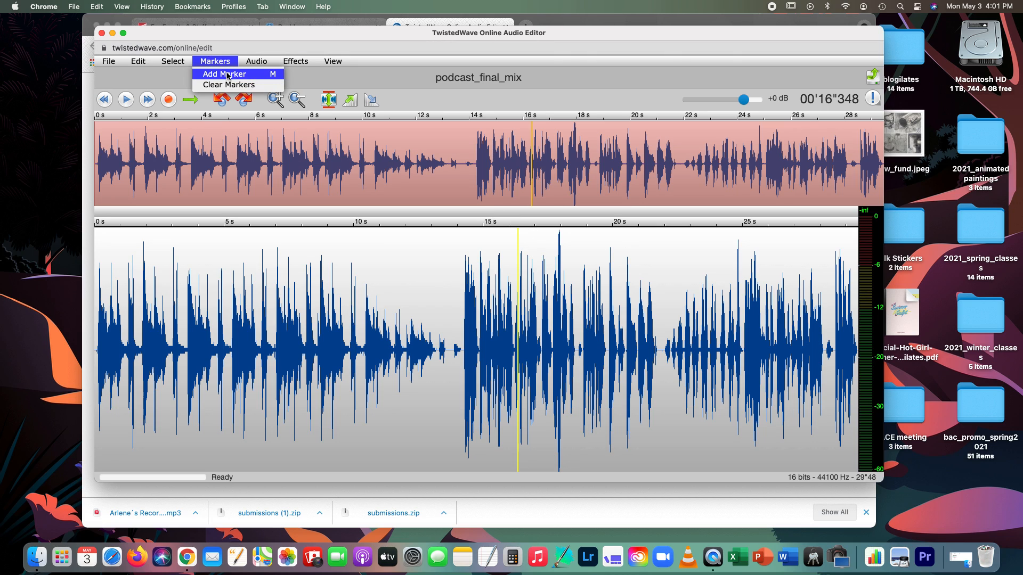
left_click(462, 223)
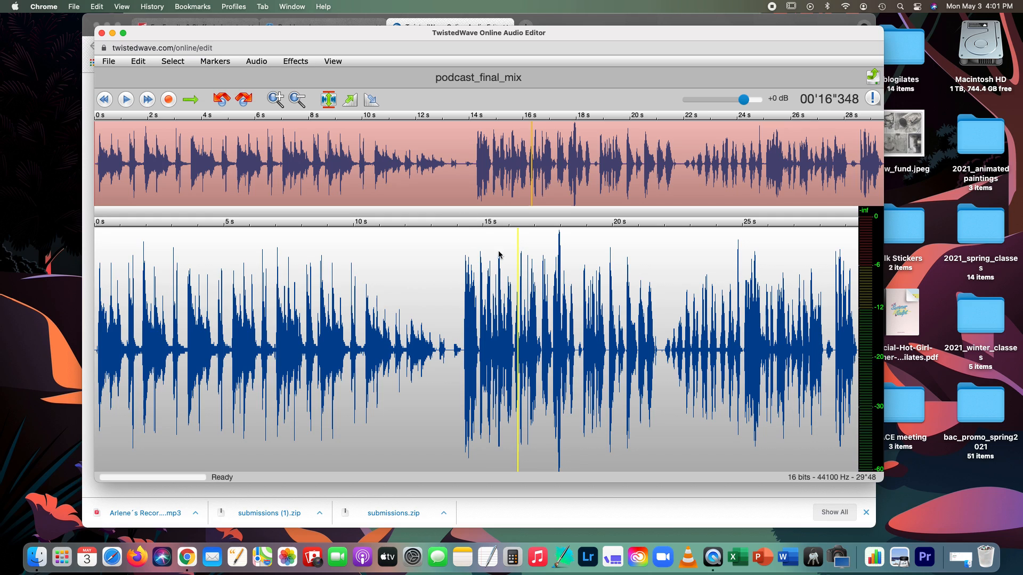
left_click(453, 224)
left_click(457, 288)
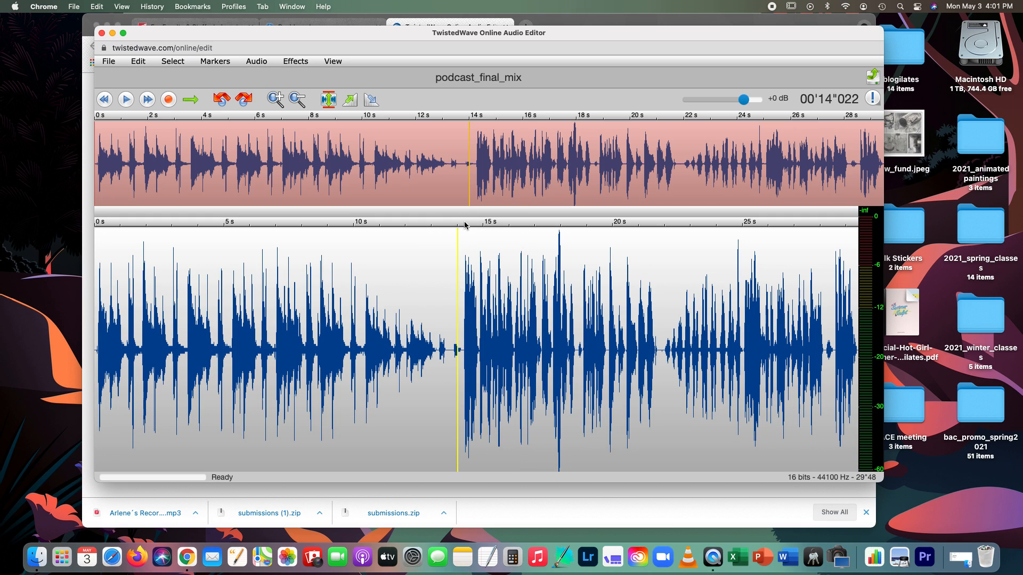
left_click(458, 258)
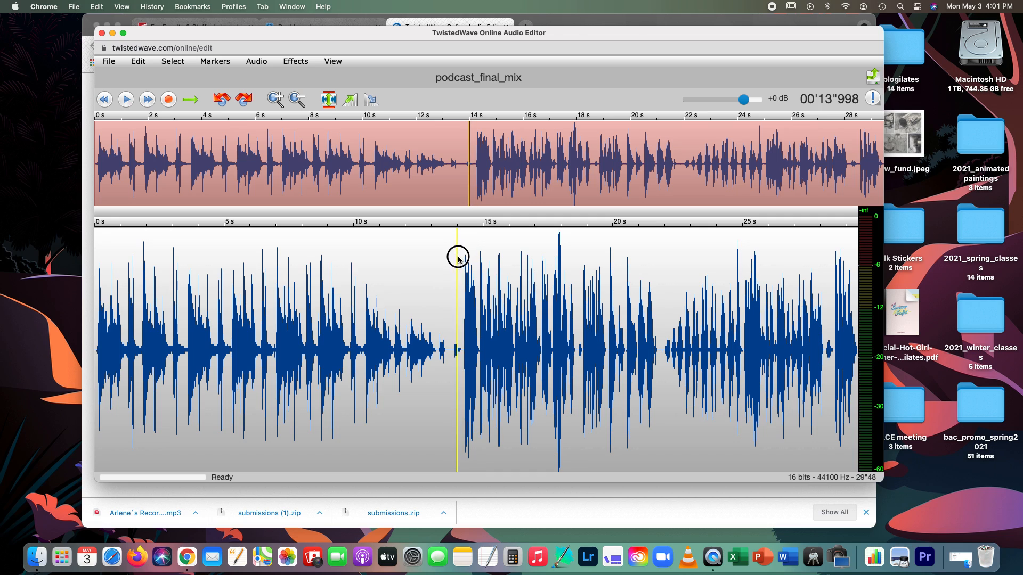
left_click_drag(458, 258, 459, 257)
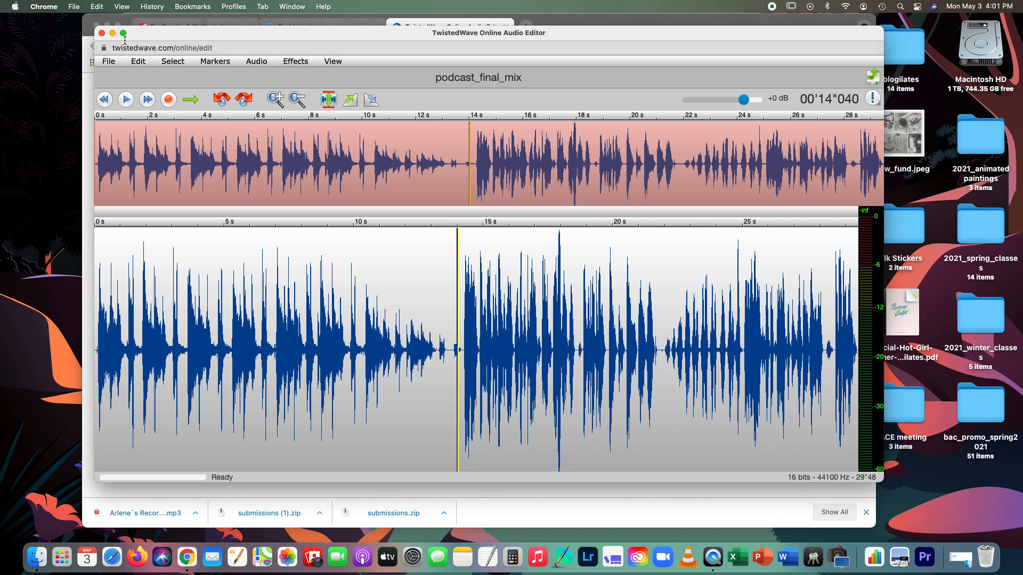
left_click(139, 63)
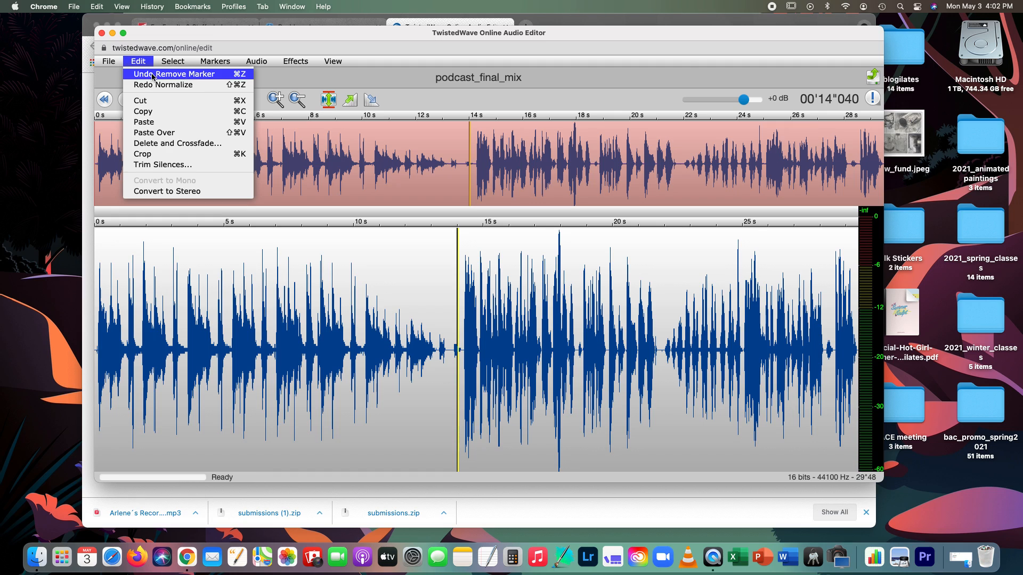
left_click(152, 75)
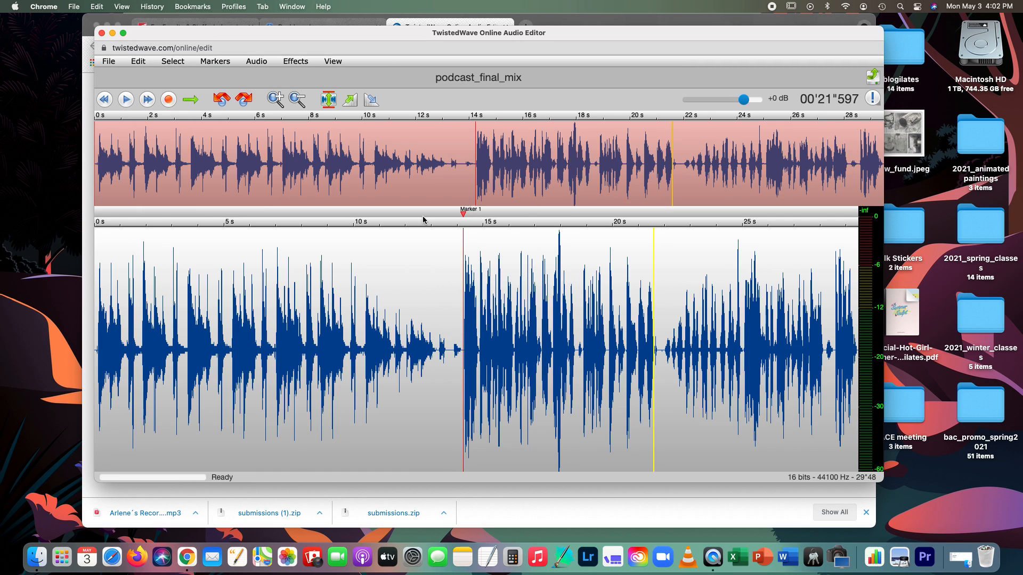
left_click(137, 63)
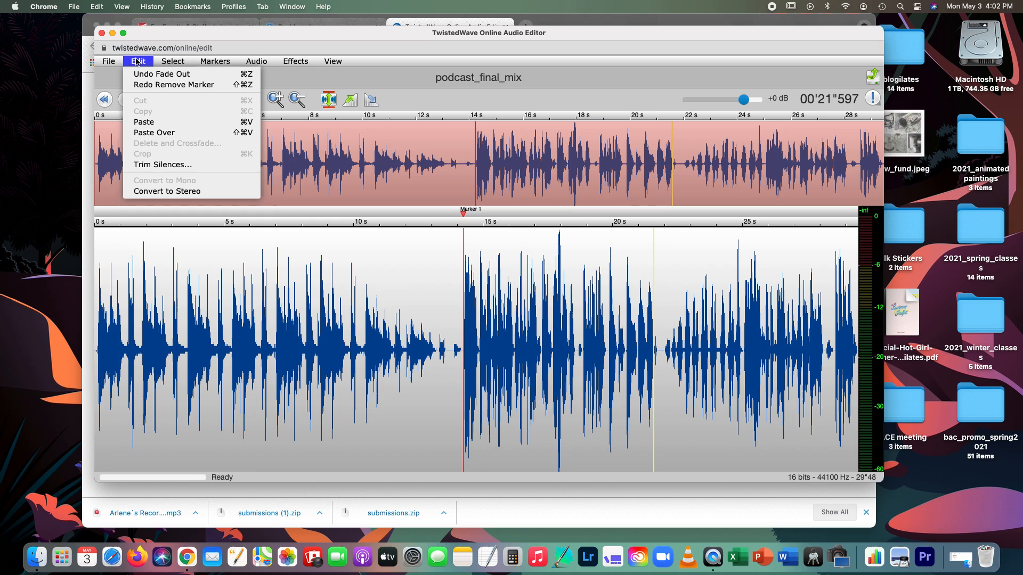
left_click(153, 86)
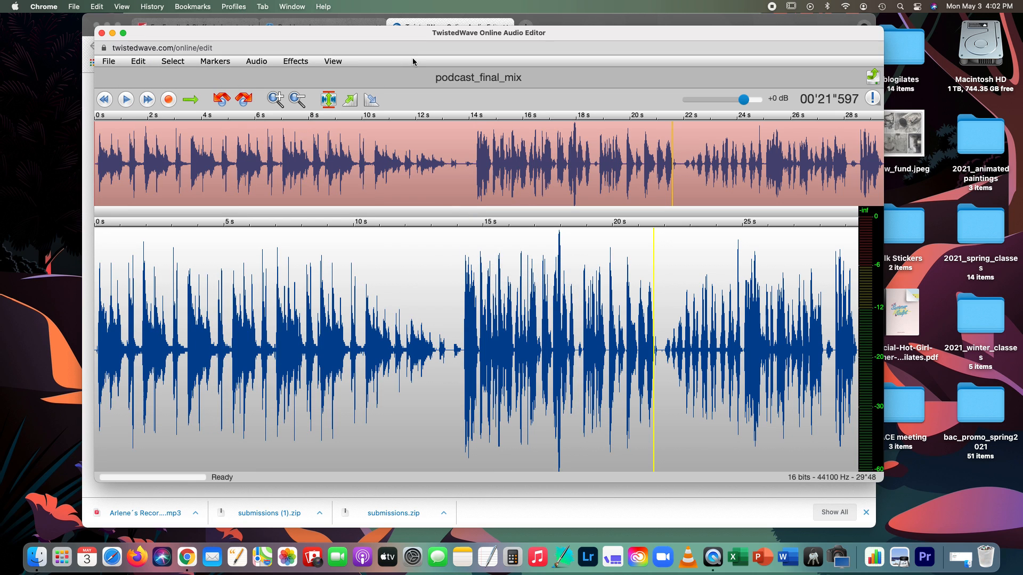
Step: Add a marker and move it to about 14.2 s, where the second section of audio starts
left_click(215, 62)
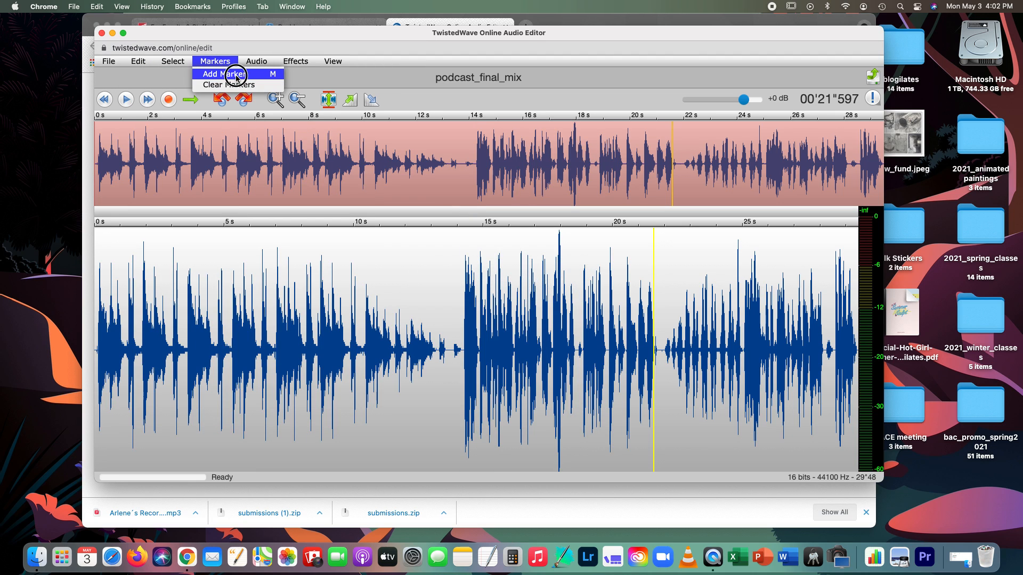
left_click(235, 74)
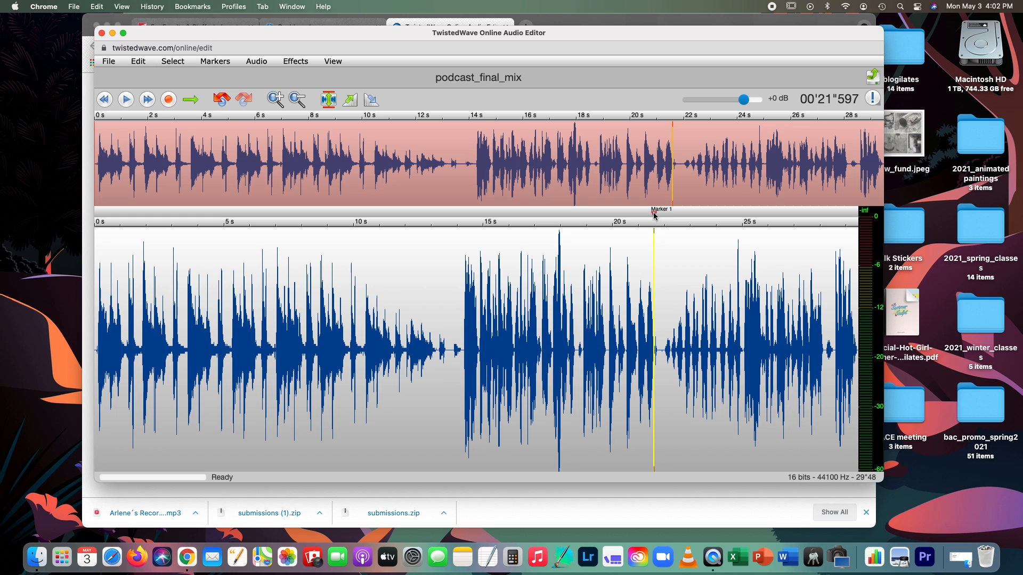
left_click_drag(654, 213, 462, 215)
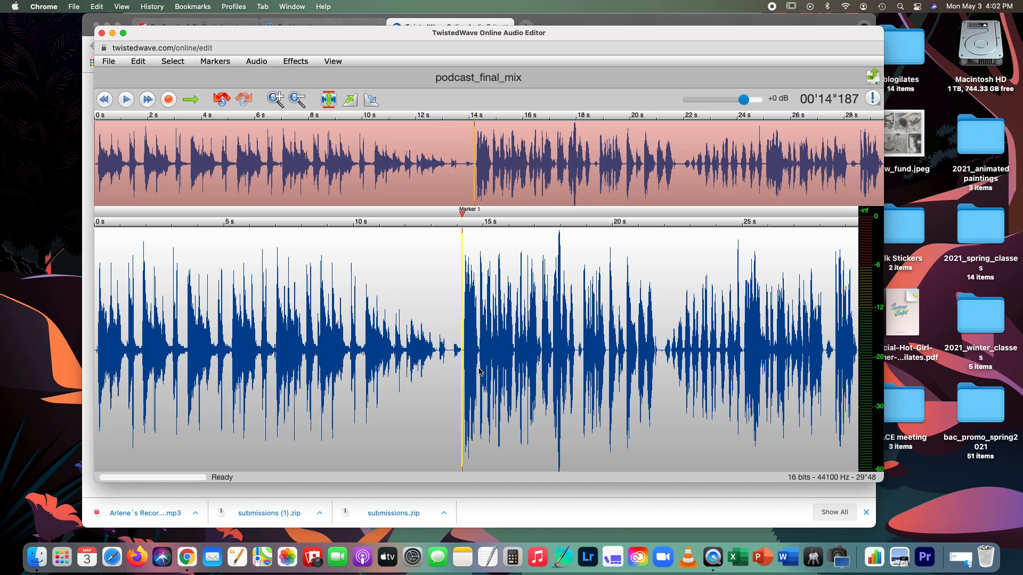
left_click_drag(344, 323, 465, 330)
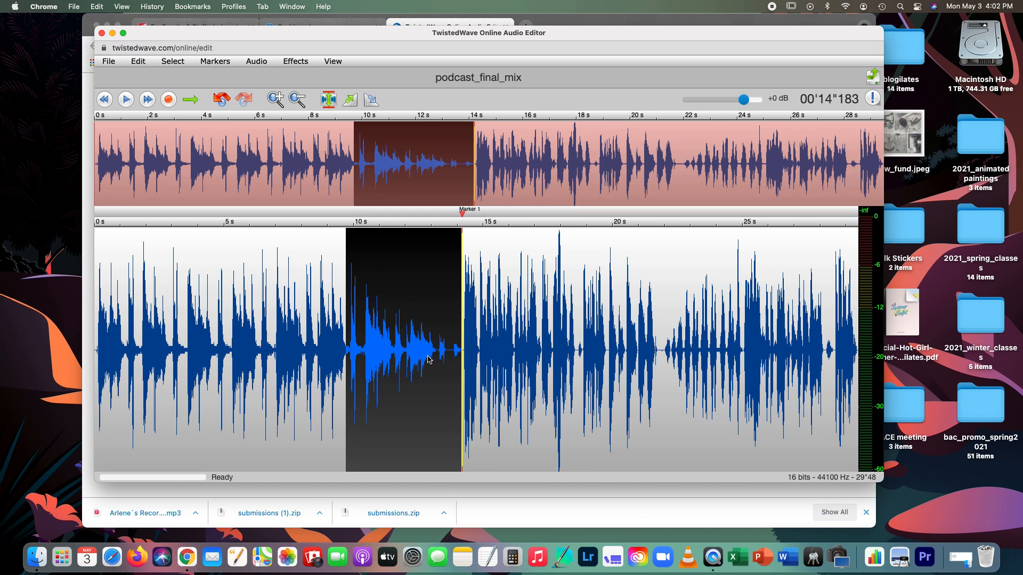
left_click(297, 61)
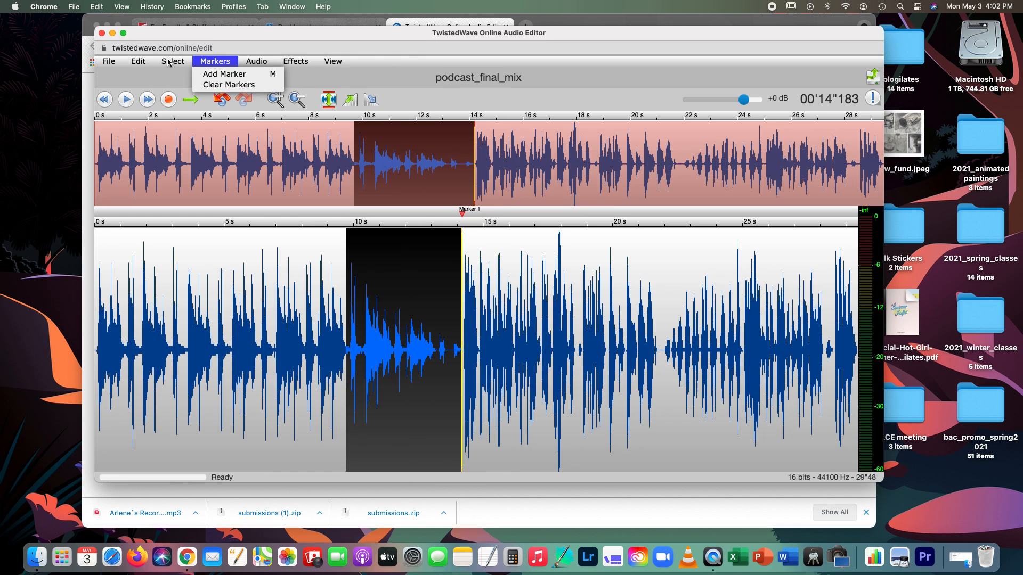
left_click(182, 86)
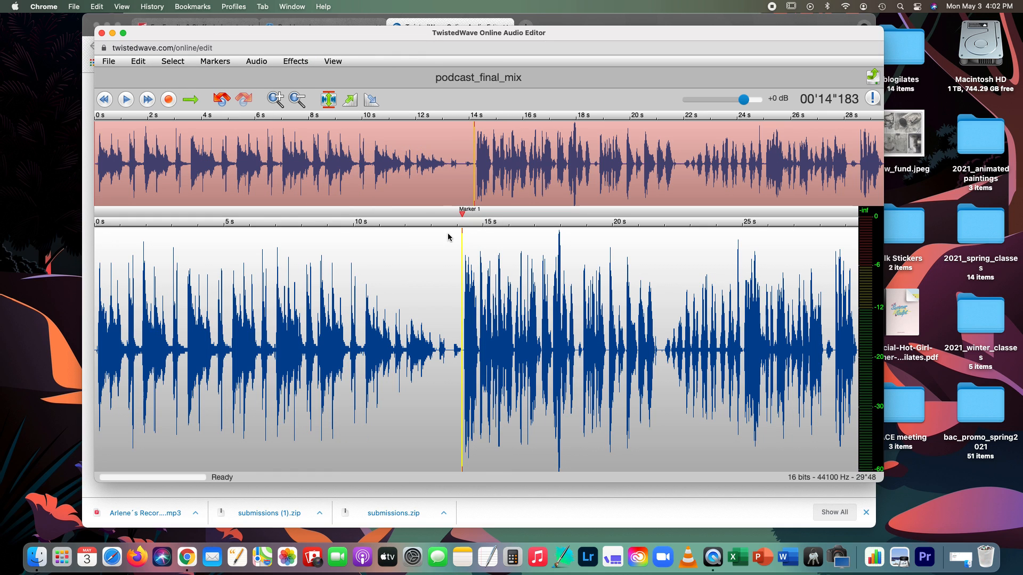
Step: Apply a Fade In to the audio from about 21.8 s to 24.6 s
left_click_drag(463, 223, 660, 228)
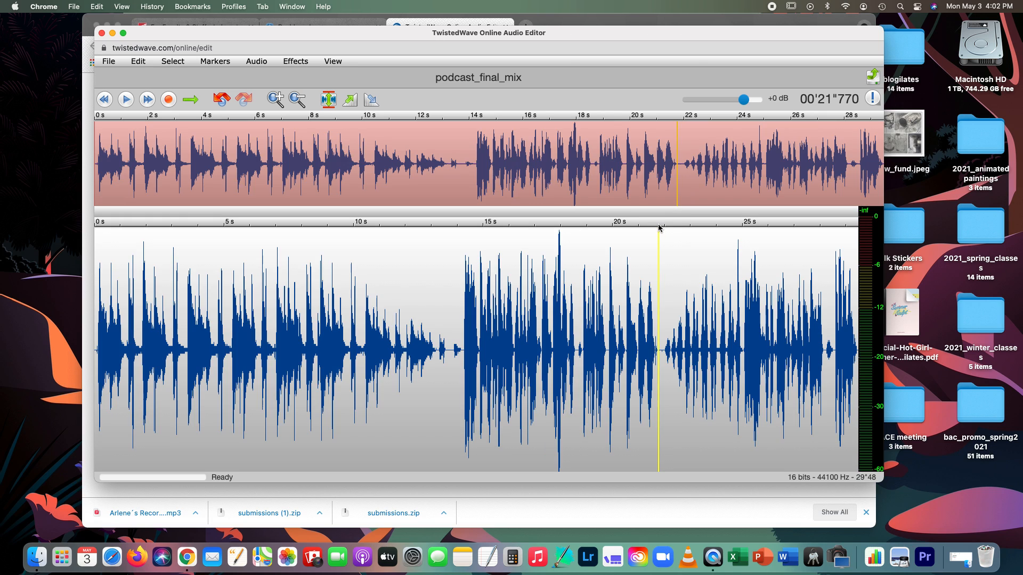
left_click_drag(659, 336, 732, 343)
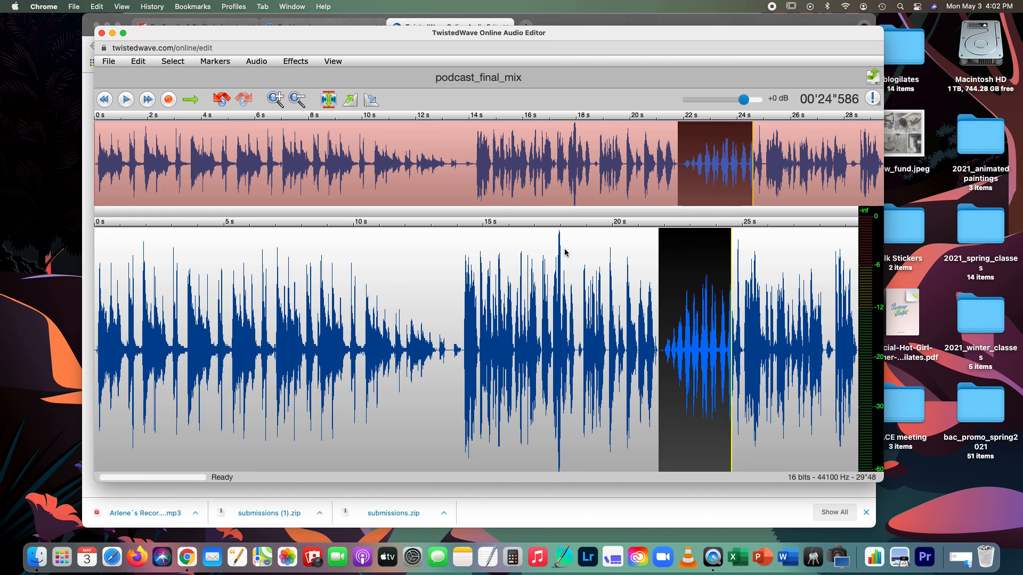
left_click(289, 62)
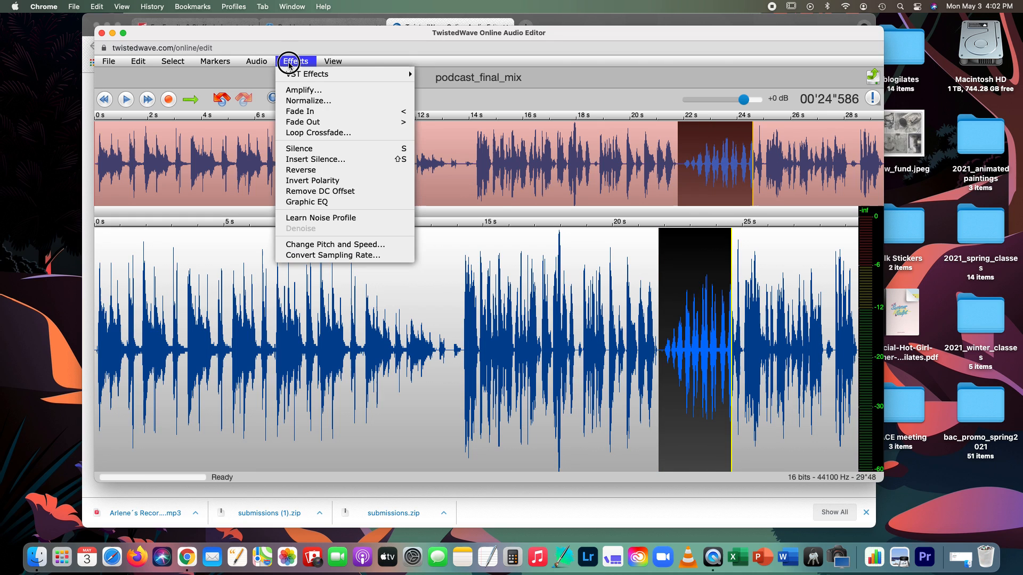
left_click(345, 113)
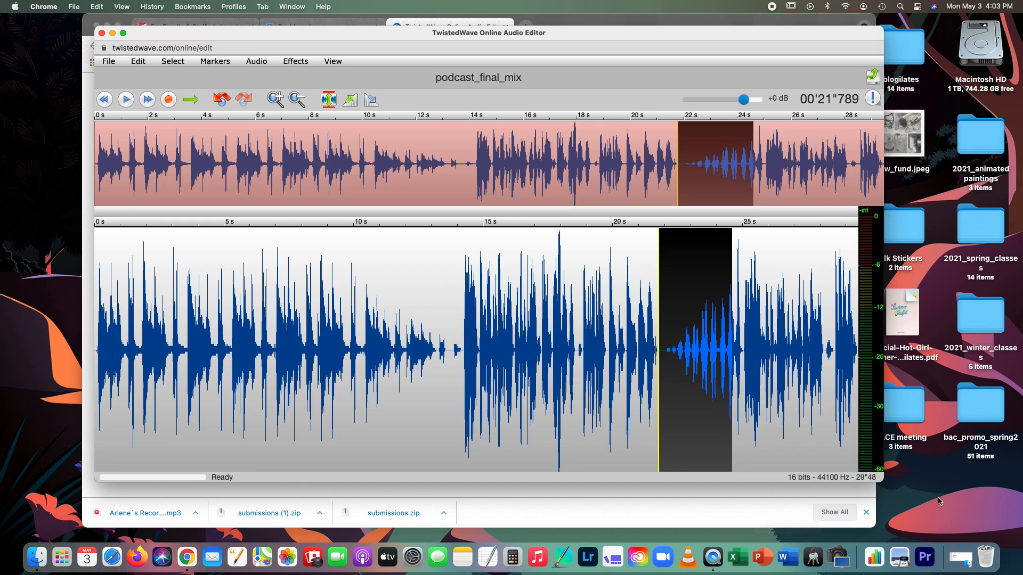
Step: Enlarge the editor window further and deselect the faded audio
left_click_drag(883, 482, 948, 499)
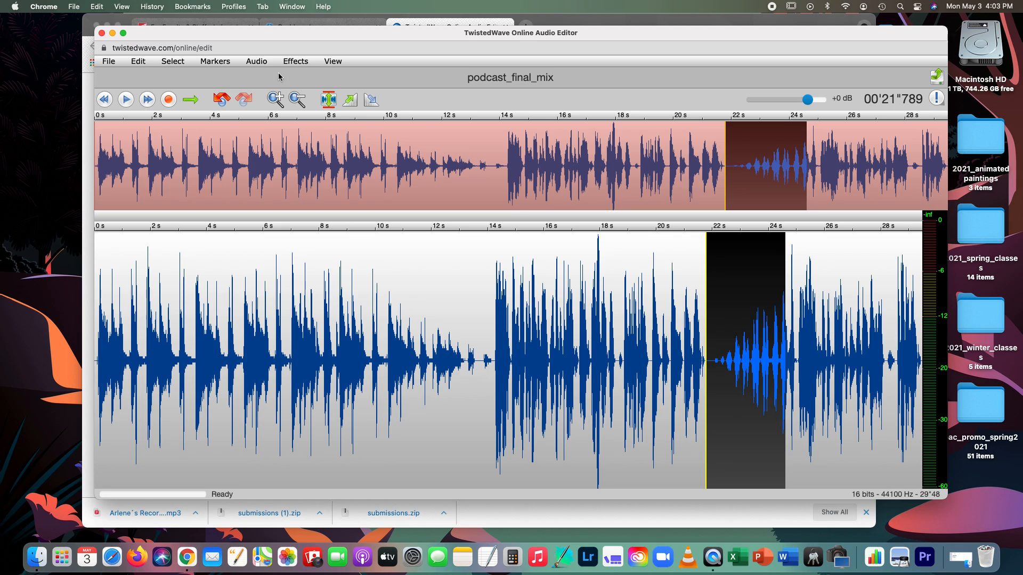
left_click(172, 61)
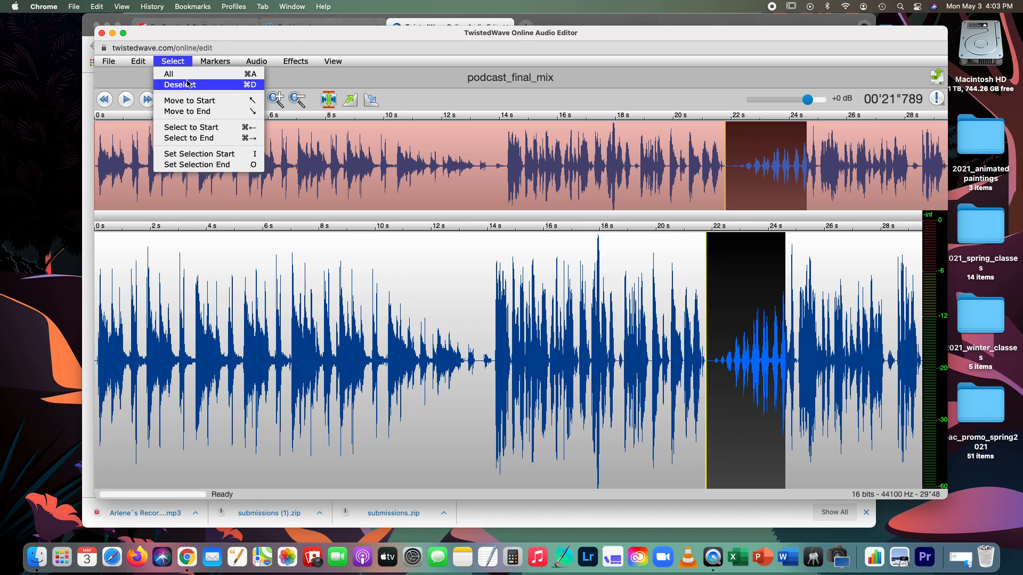
left_click(176, 85)
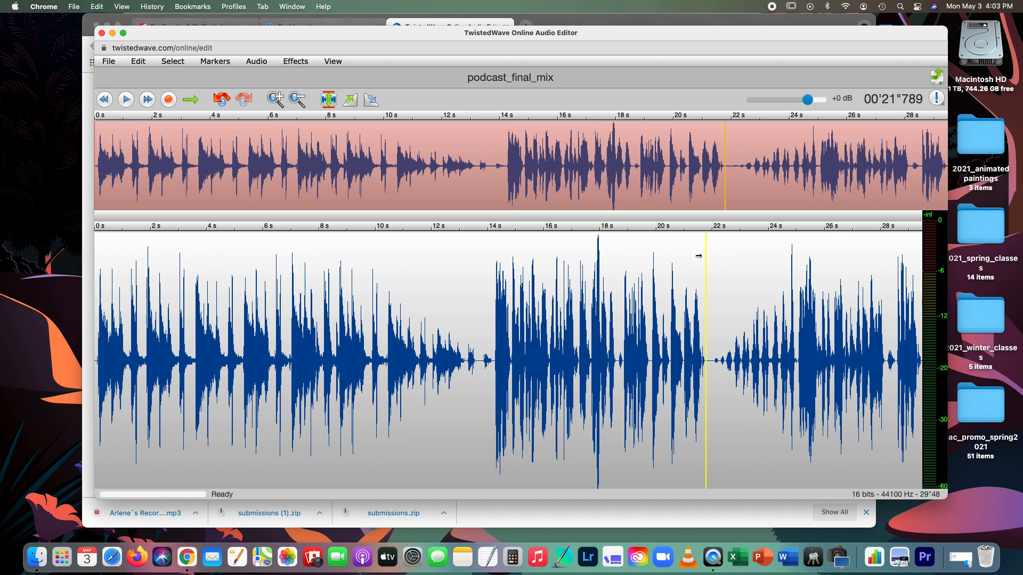
Step: Add one marker at about 23.9 s and a second one at about 24.8 s
left_click(625, 249)
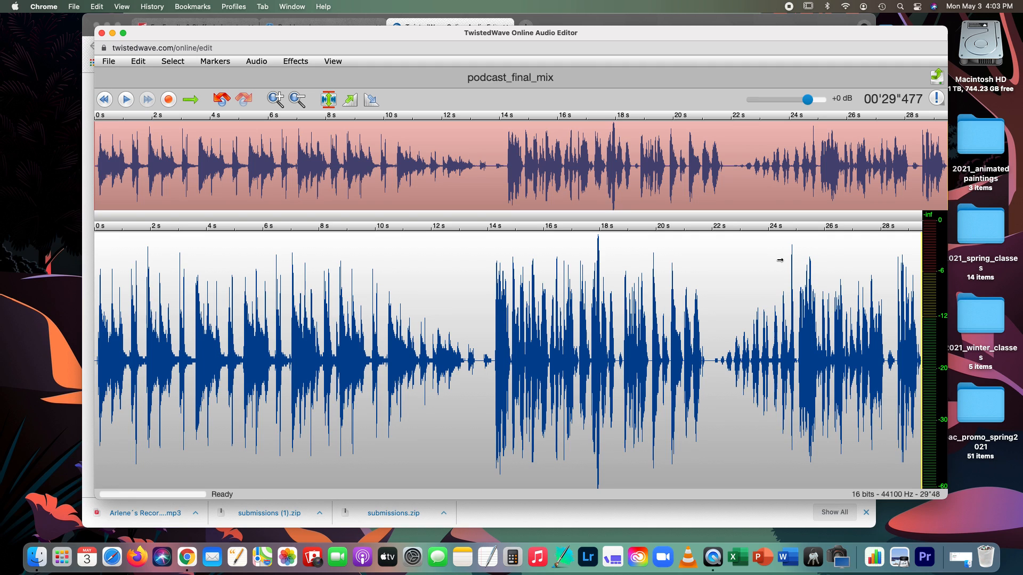
left_click(767, 257)
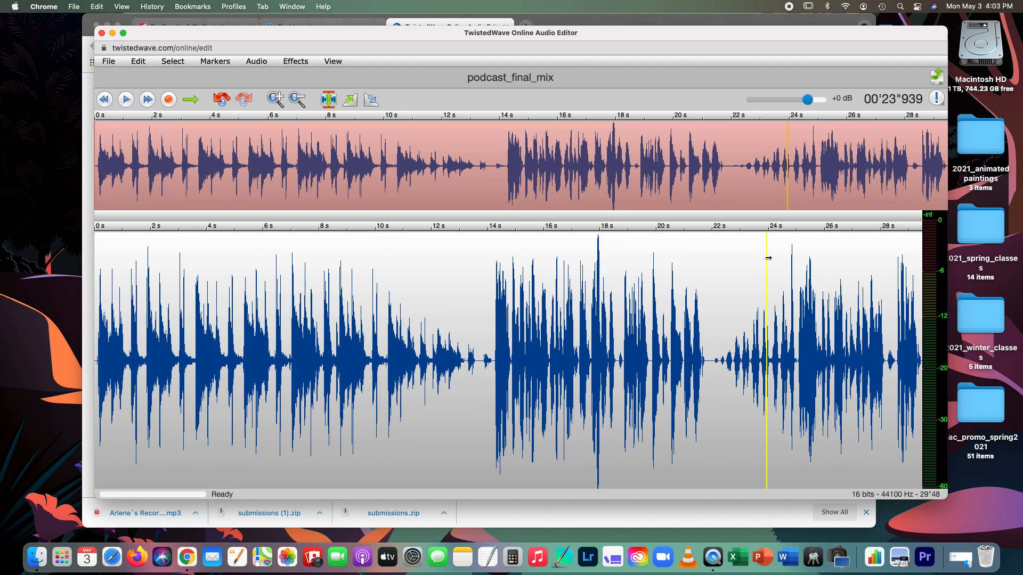
left_click(217, 62)
left_click(226, 74)
left_click(217, 62)
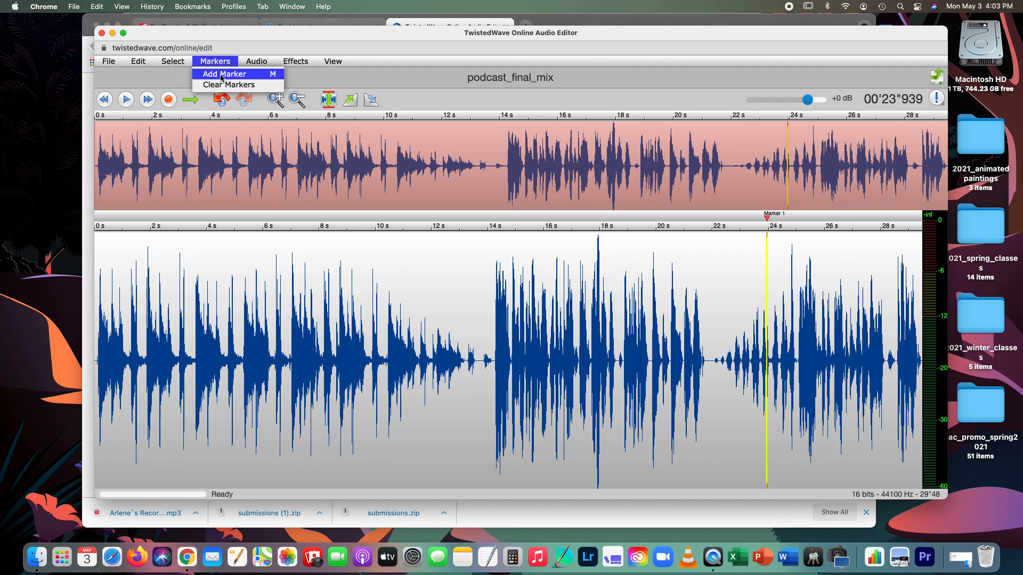
left_click(222, 76)
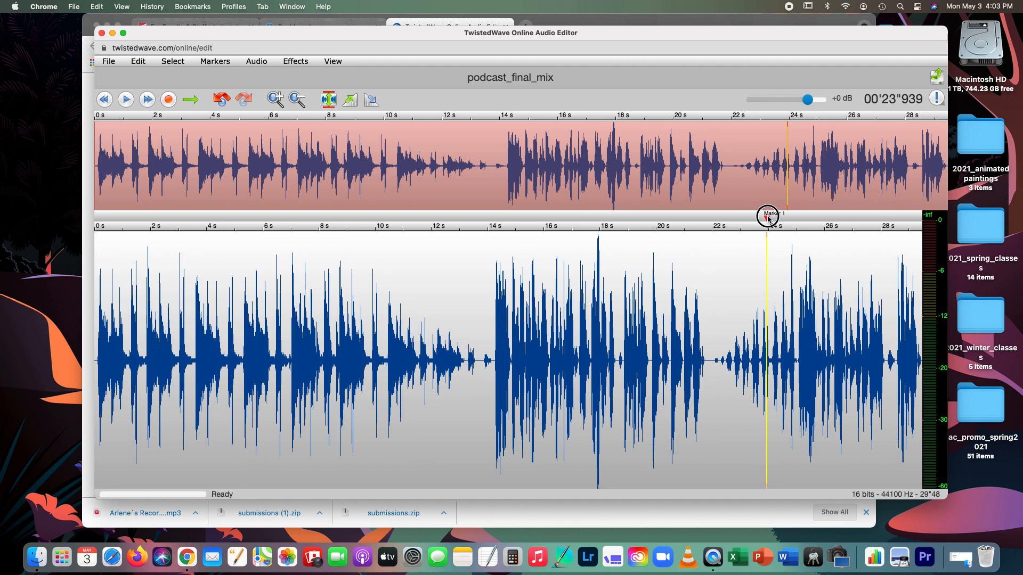
mouse_move(767, 217)
left_mouse_down()
mouse_move(799, 217)
mouse_move(756, 217)
mouse_move(799, 219)
mouse_move(756, 218)
mouse_move(767, 218)
left_mouse_up()
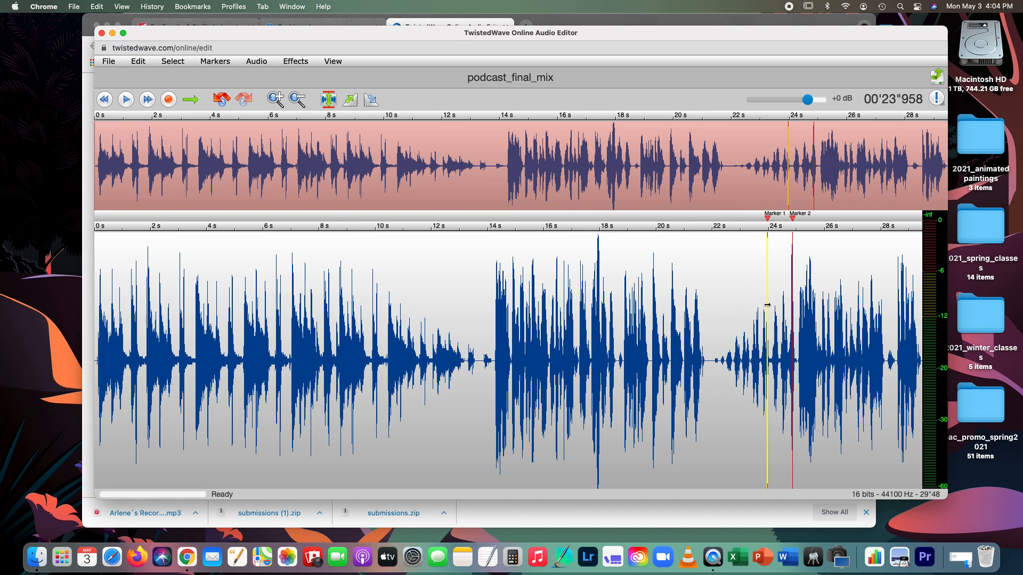
Step: Apply a Fade Out to the audio between the two markers, from about 23.9 s to 24.8 s
left_click_drag(769, 297, 796, 297)
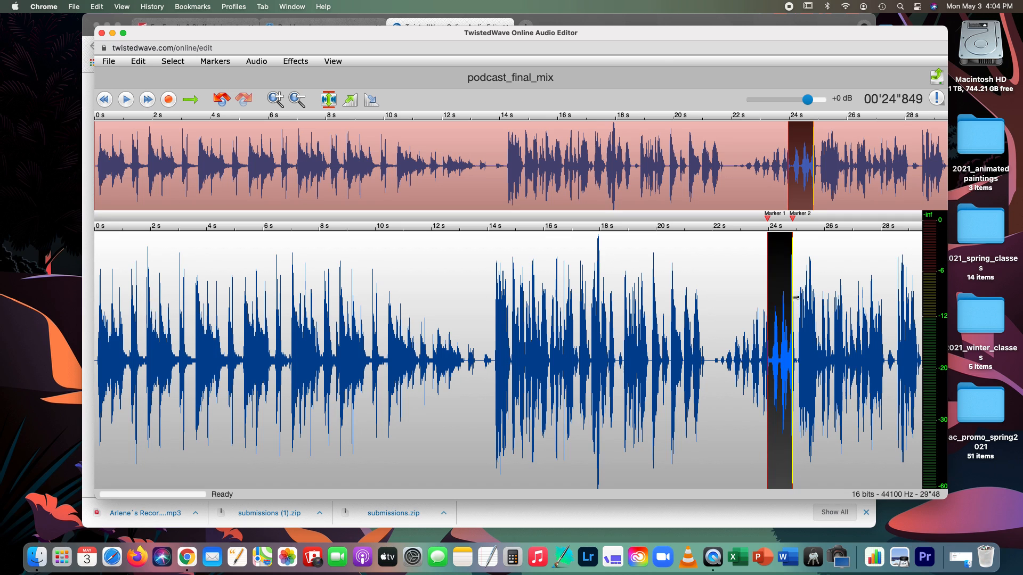
left_click(308, 62)
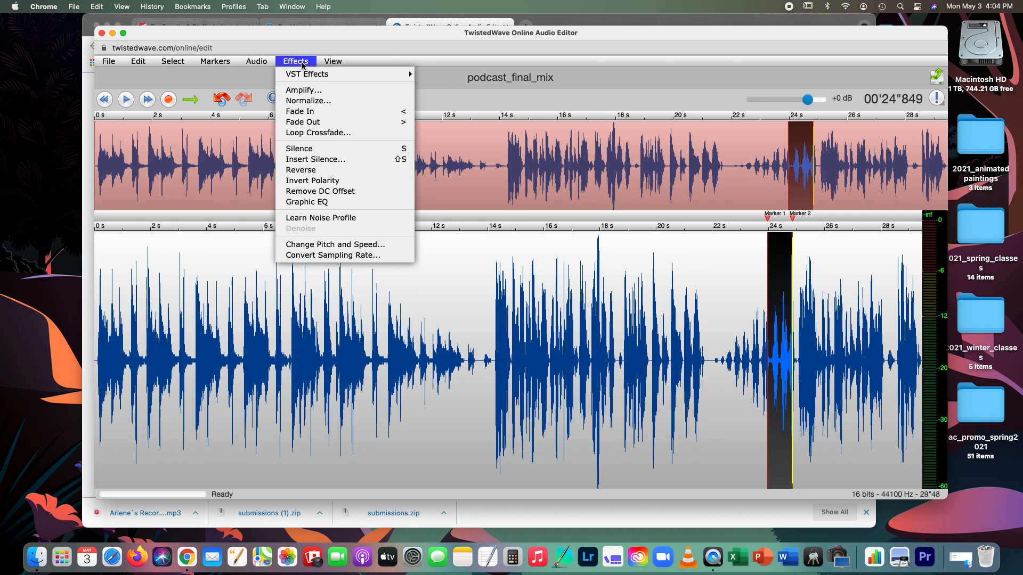
left_click(349, 127)
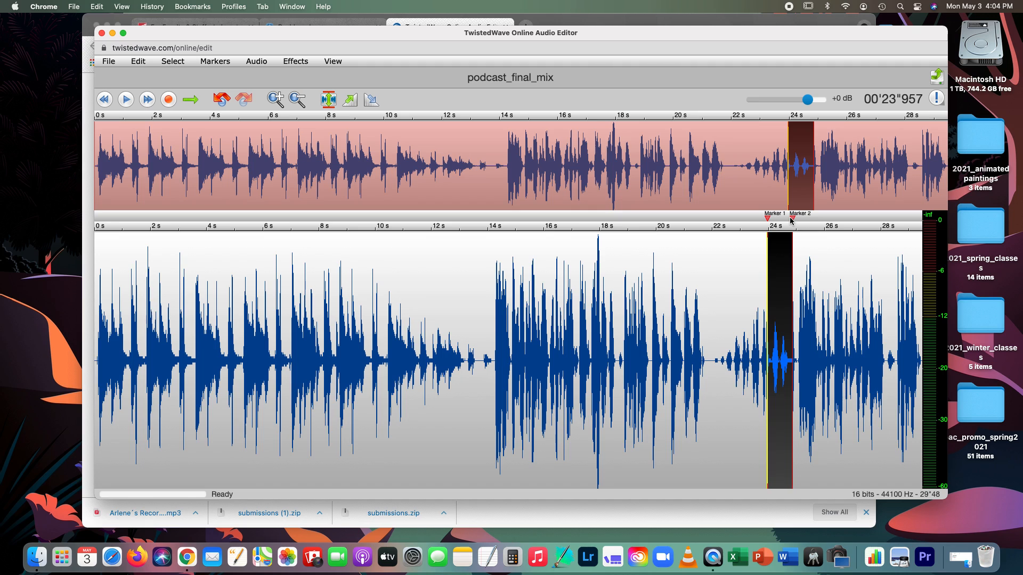
Step: Move the second marker to about 25.0 s and deselect the faded audio
mouse_move(794, 220)
left_mouse_down()
mouse_move(803, 221)
mouse_move(793, 245)
mouse_move(797, 221)
left_mouse_up()
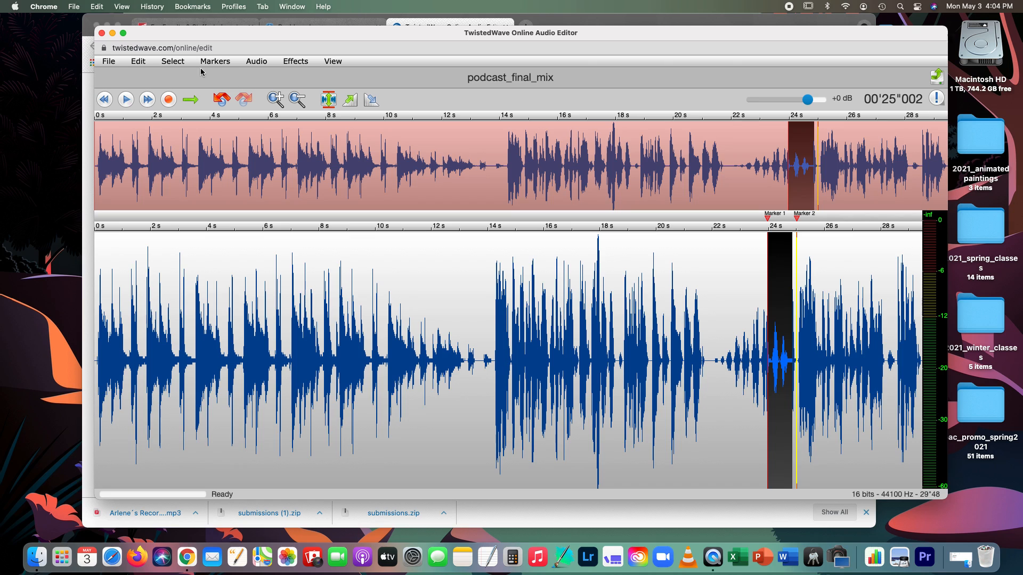
left_click(173, 61)
left_click(178, 80)
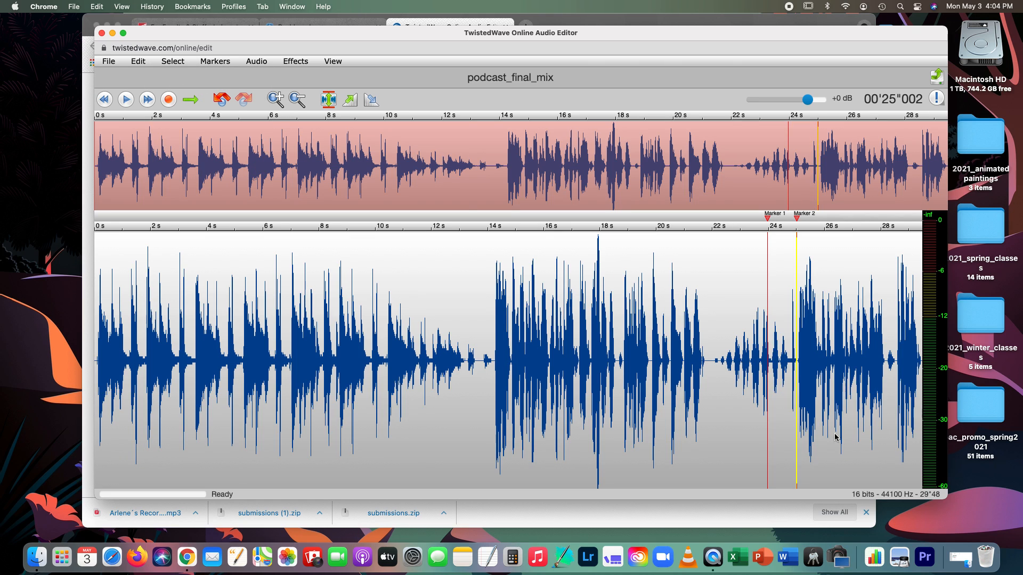
Step: Apply a Fade Out to the audio between the markers, from about 23.9 s to 25.0 s
left_click_drag(769, 327, 796, 325)
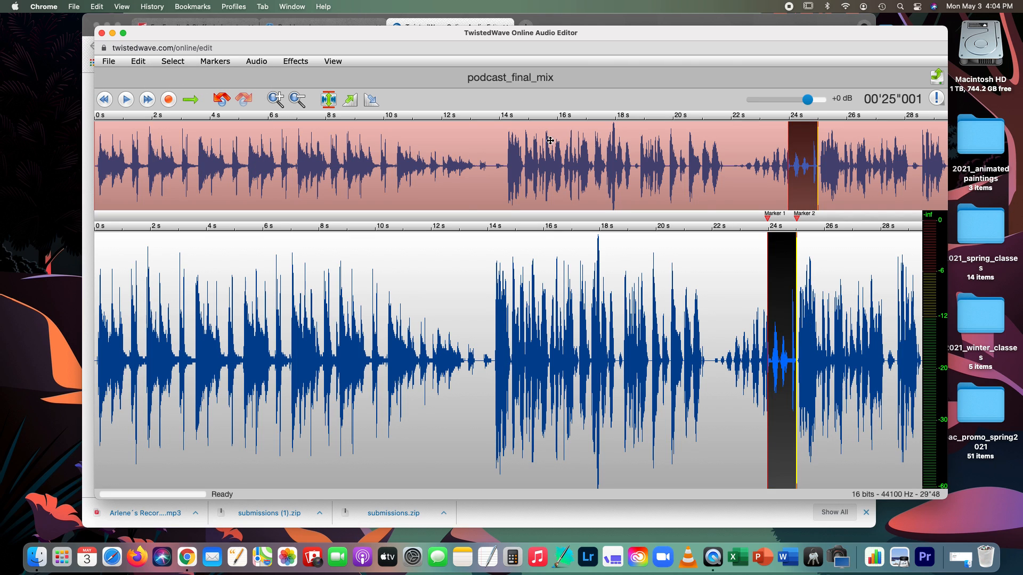
left_click(292, 63)
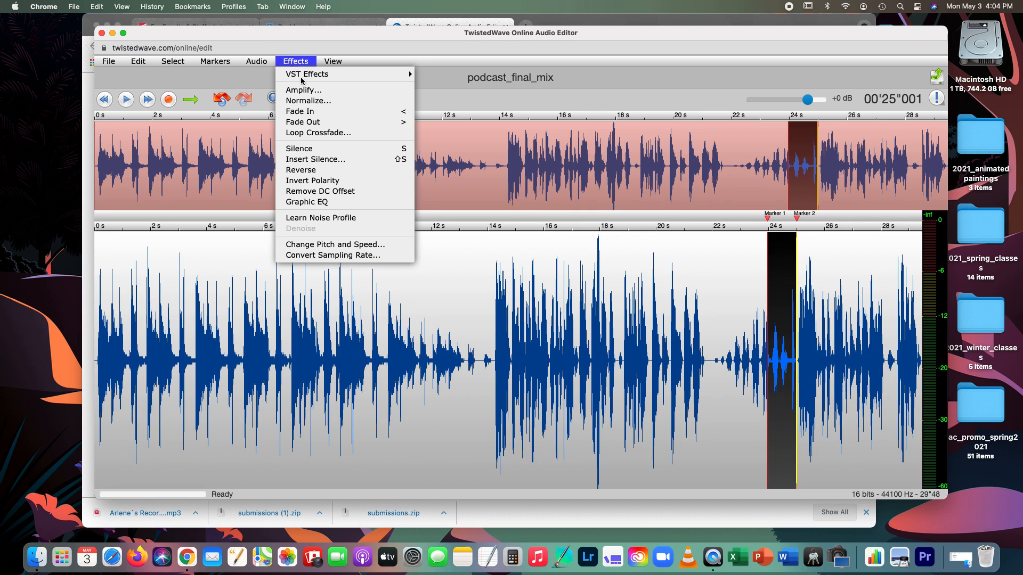
left_click(331, 124)
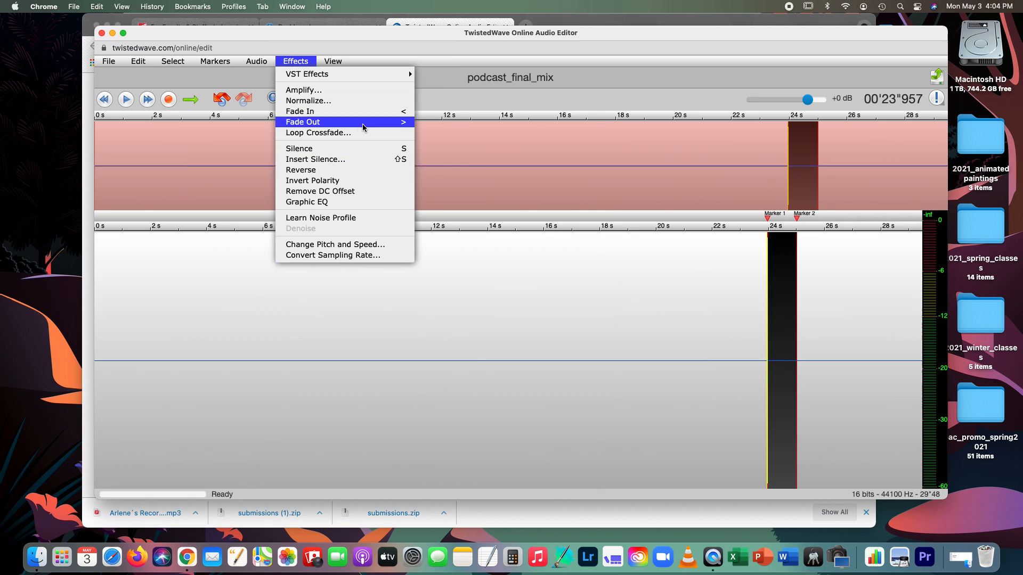
Step: Deselect the faded audio and clear all markers
left_click(738, 457)
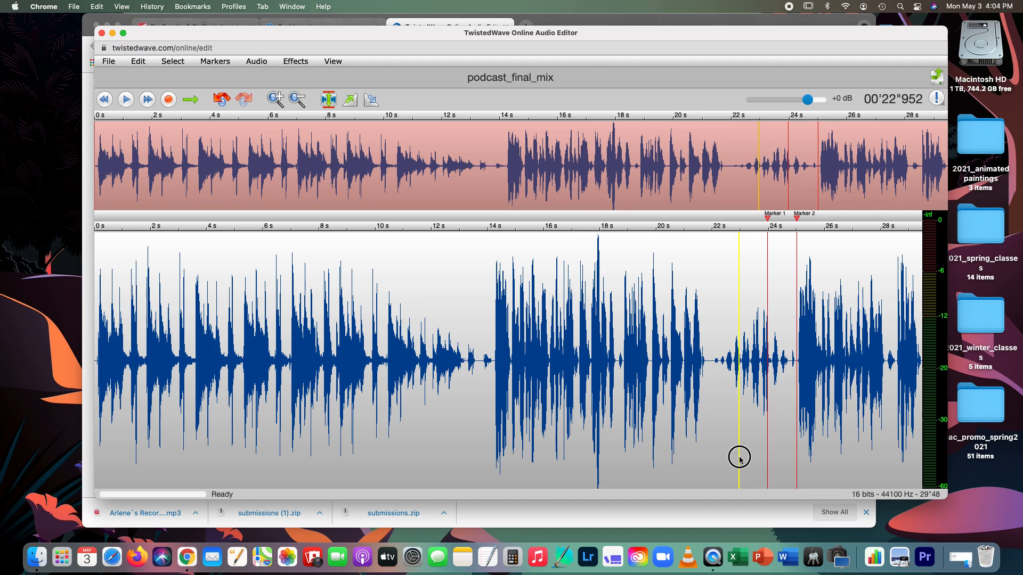
left_click(205, 61)
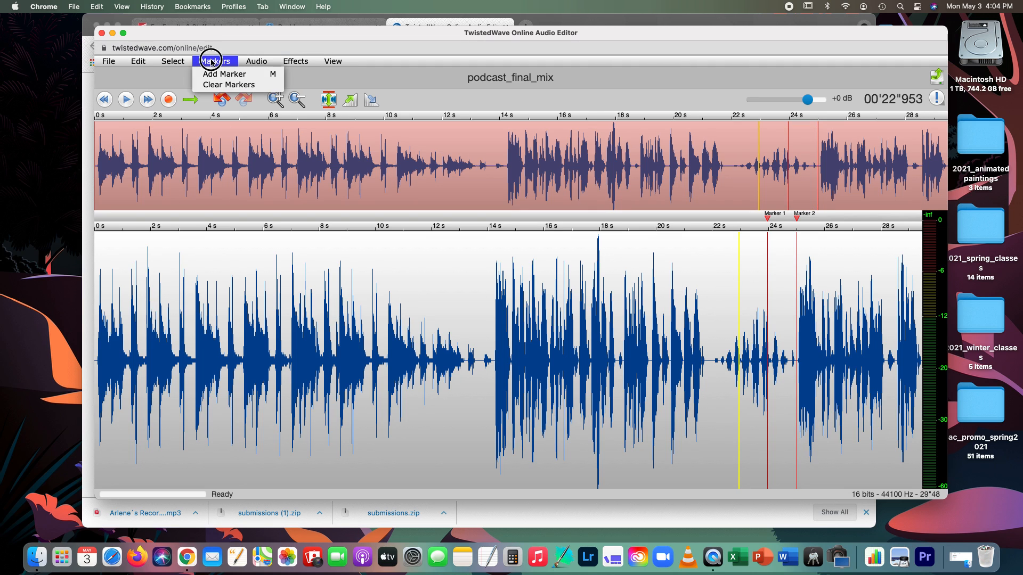
left_click(225, 88)
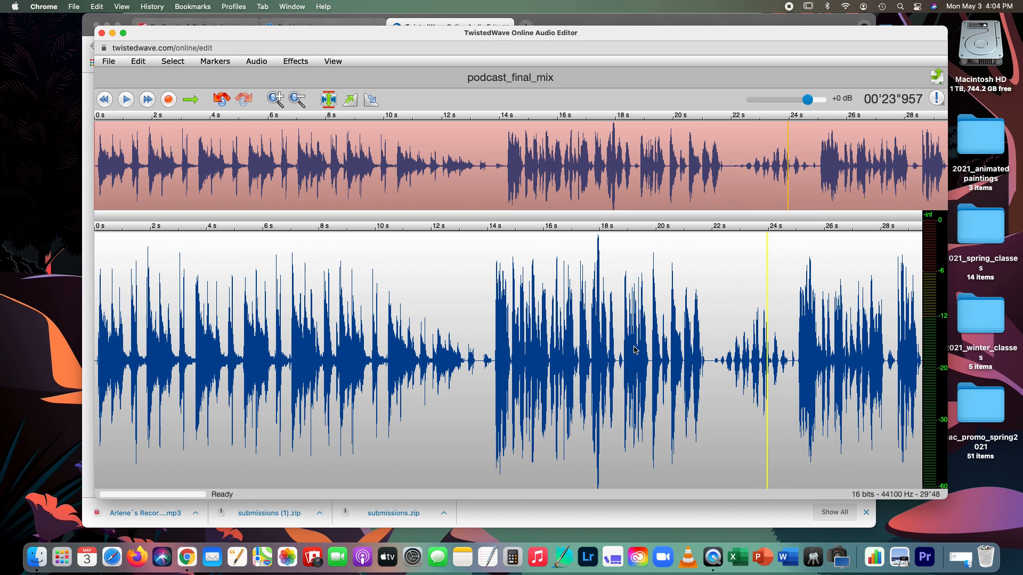
Step: Play the faded section from about 24 s, replay it from about 20 s, and stop playback
key("space")
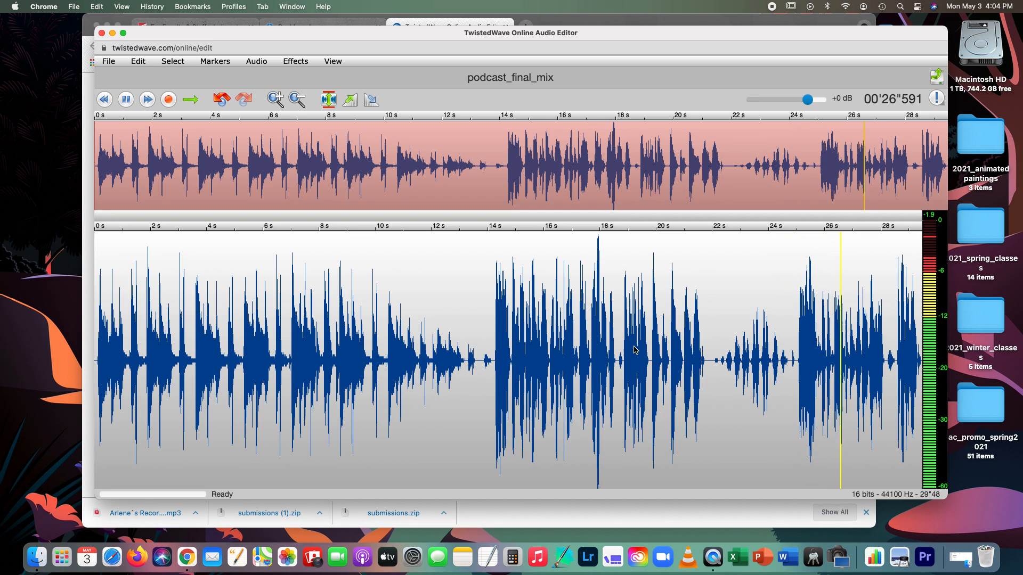
left_click(657, 302)
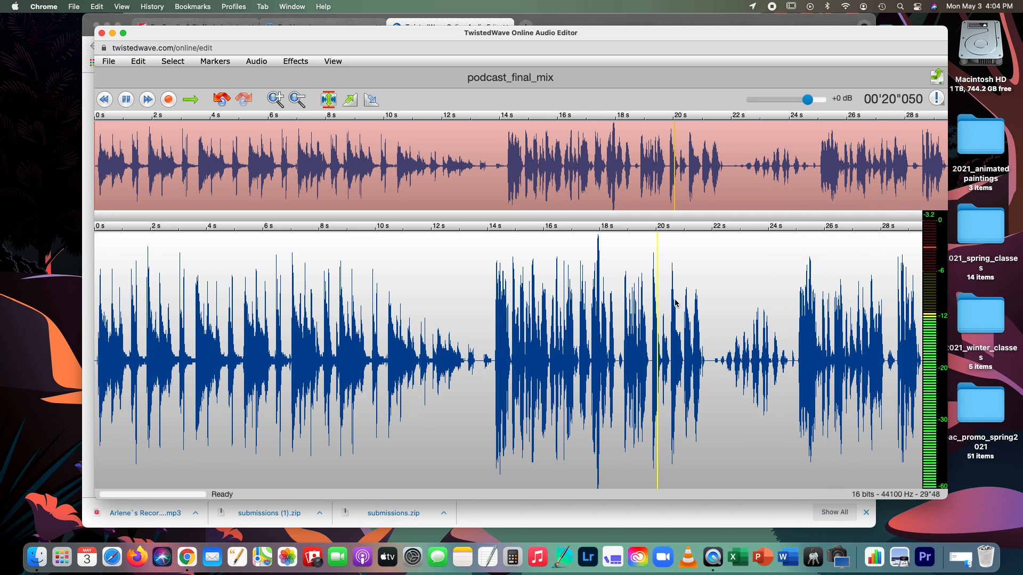
key("space")
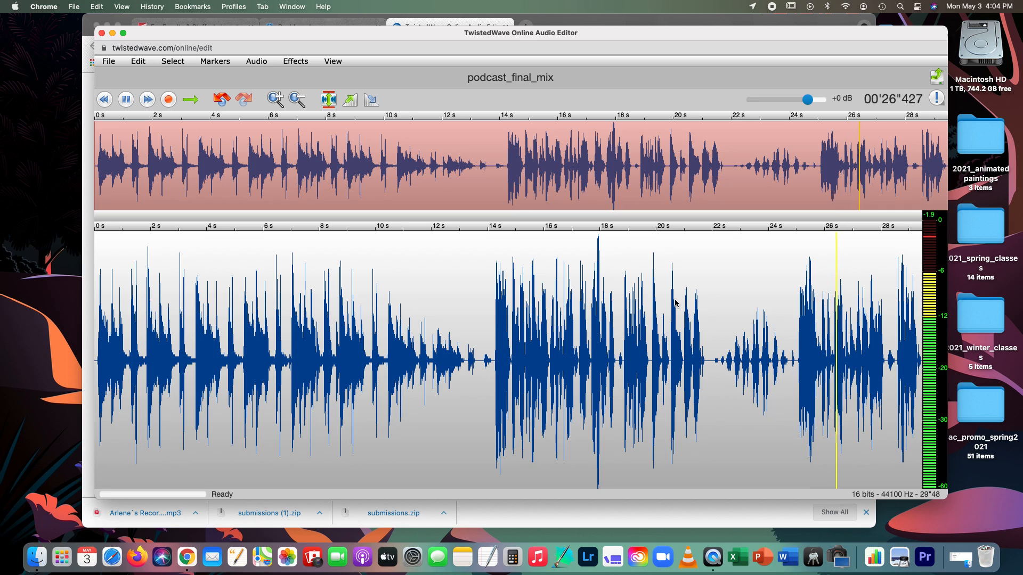
key("space")
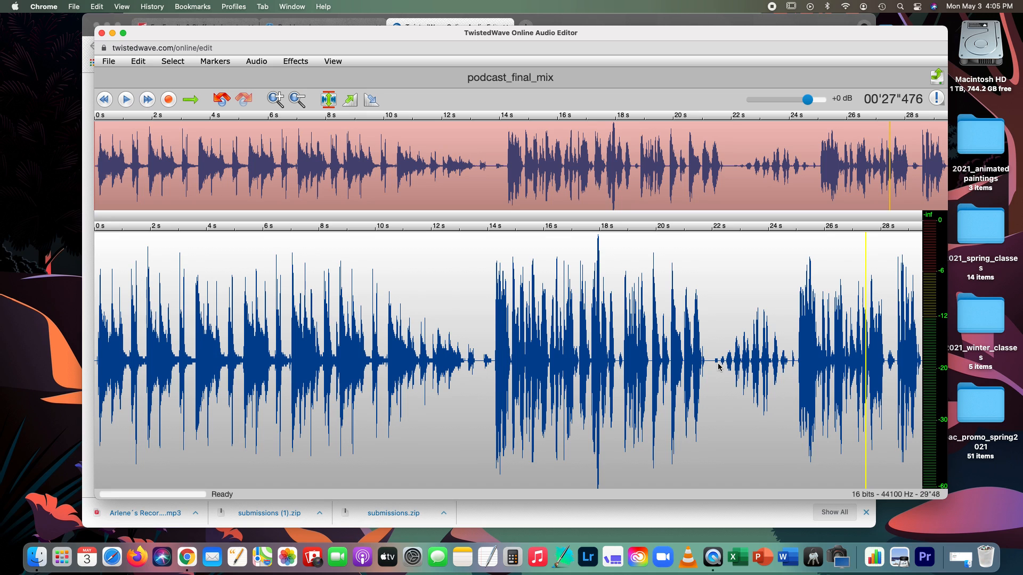
Step: Move the playhead to the start of the audio
scroll(211, 181, "up", 3)
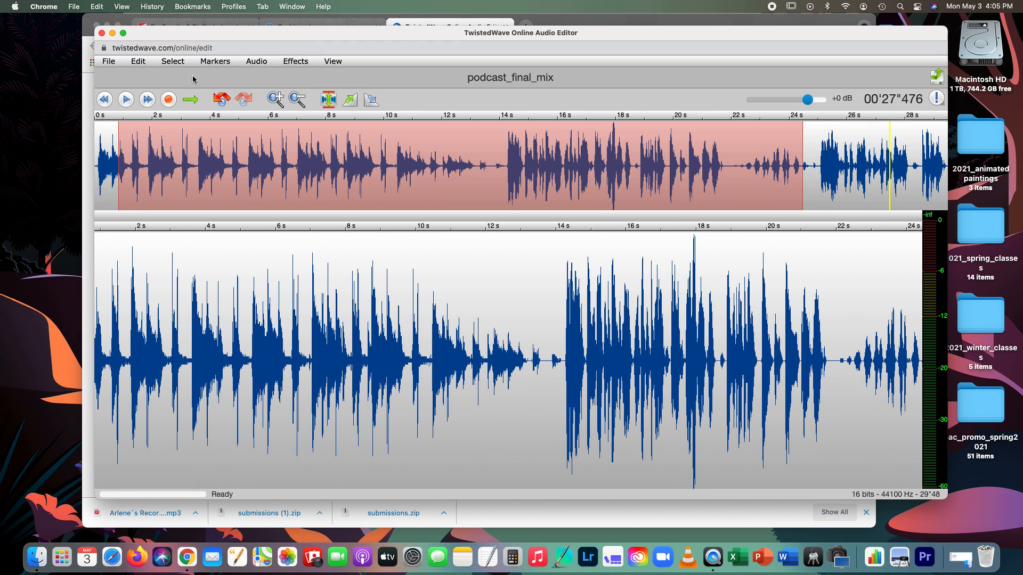
left_click(172, 61)
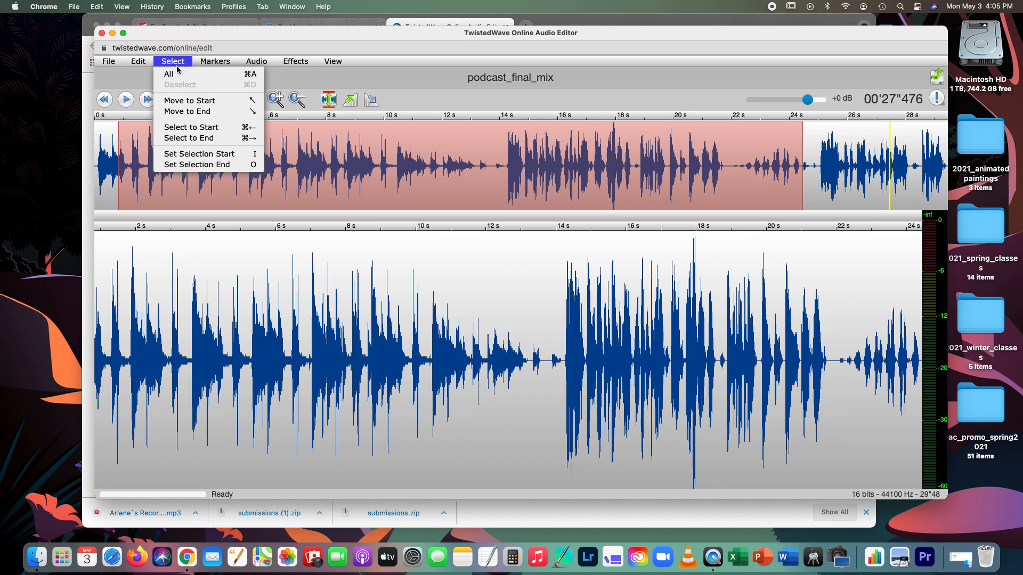
left_click(218, 101)
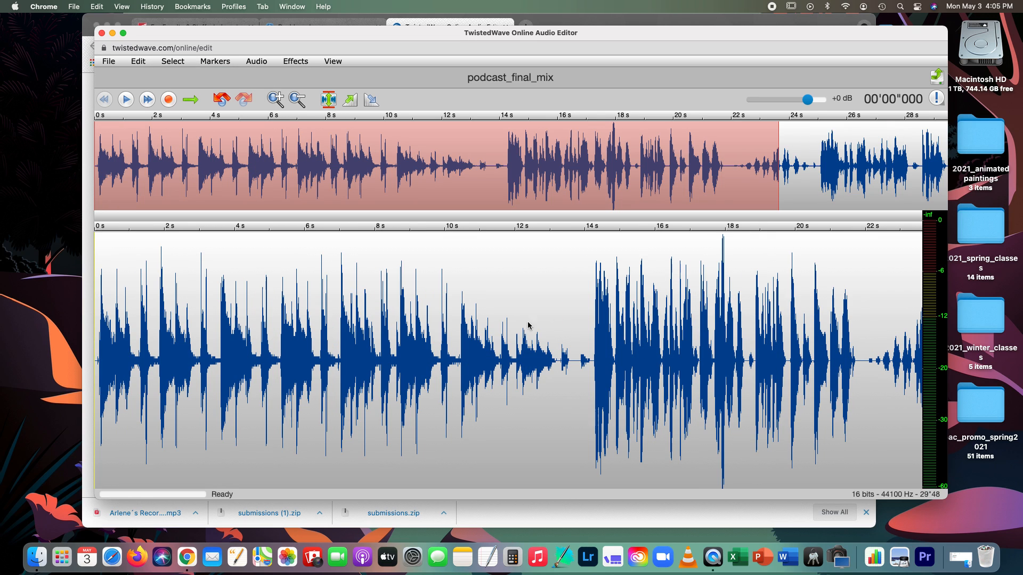
Step: Select all the audio and normalize it to a Peak Value of about -7 dB
left_click(174, 61)
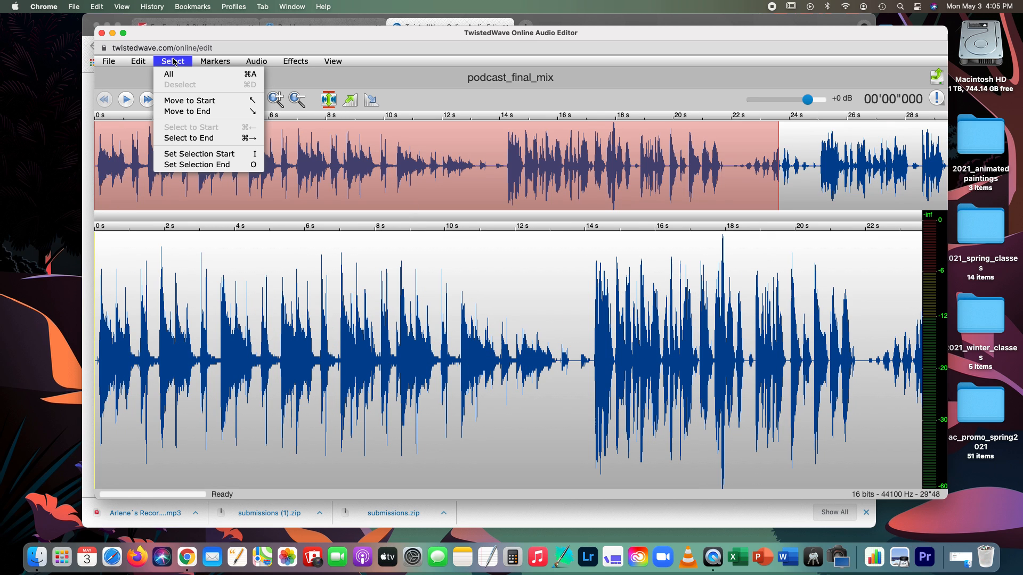
left_click(176, 75)
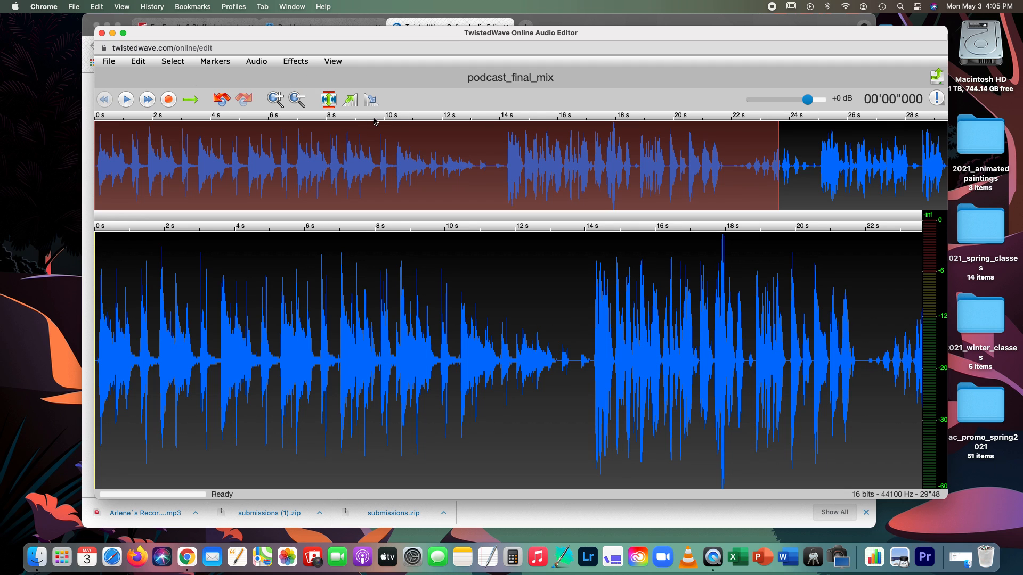
left_click(328, 100)
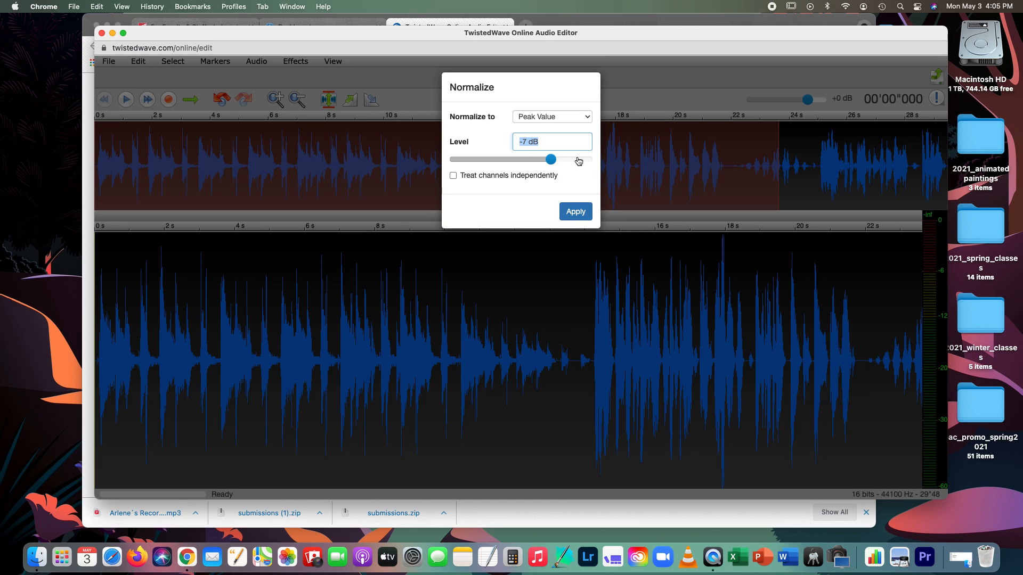
left_click_drag(551, 163, 602, 162)
left_click_drag(594, 163, 556, 160)
left_click(580, 116)
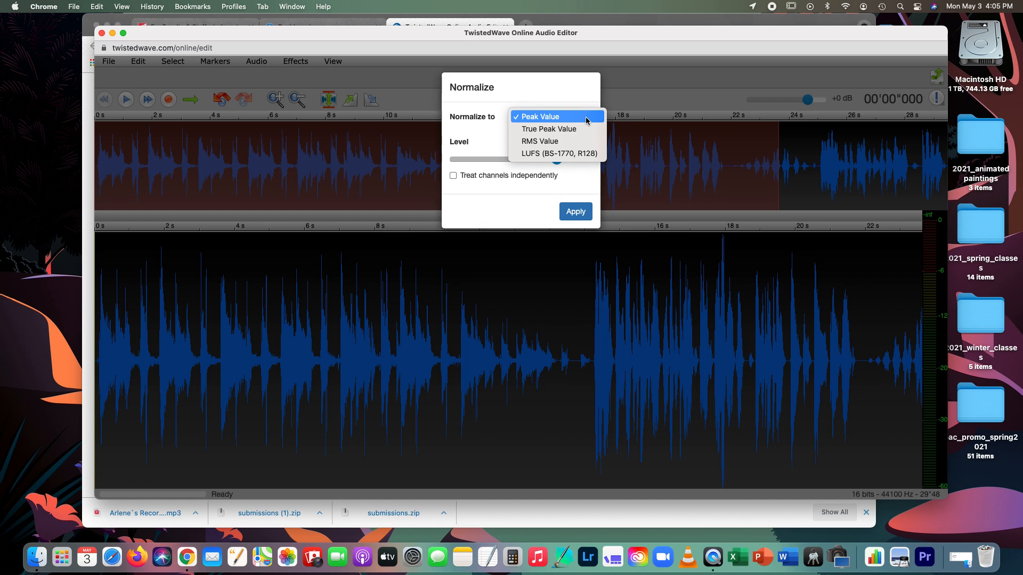
left_click(583, 122)
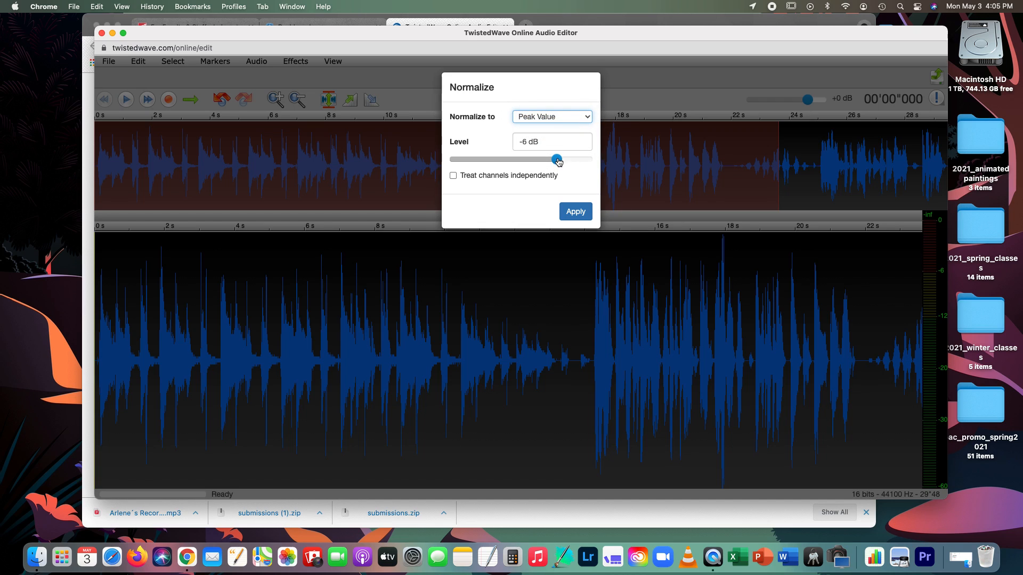
left_click_drag(559, 162, 552, 164)
left_click(573, 213)
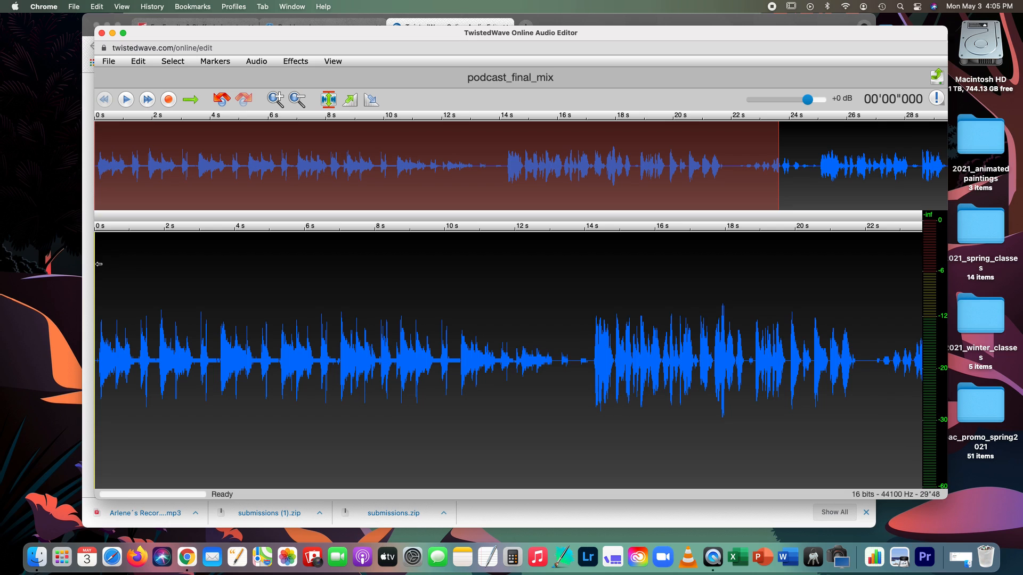
Step: Deselect the normalized audio, play it from the start while adjusting the system volume, and stop playback
left_click(184, 66)
left_click(193, 73)
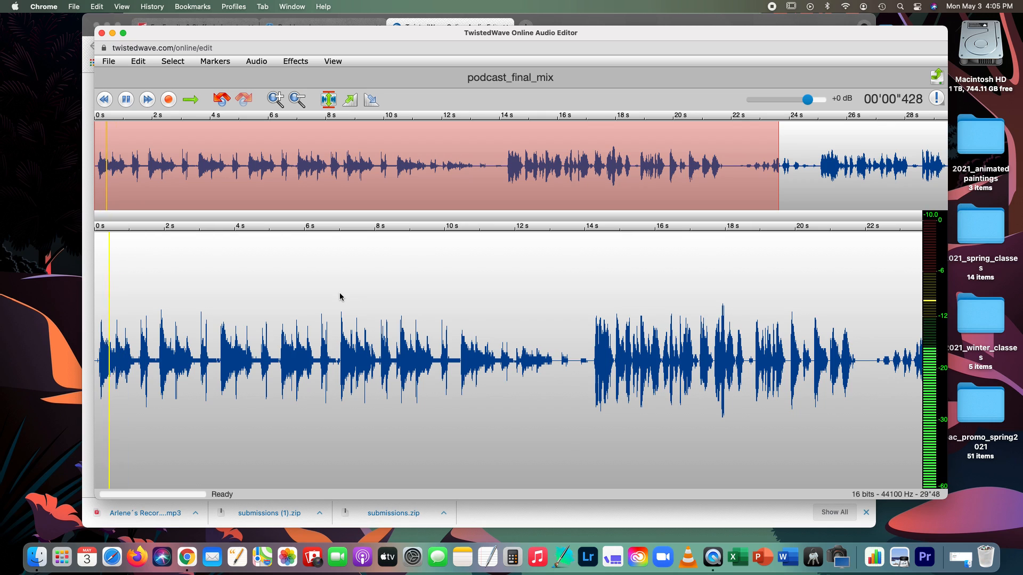
key("XF86AudioRaiseVolume")
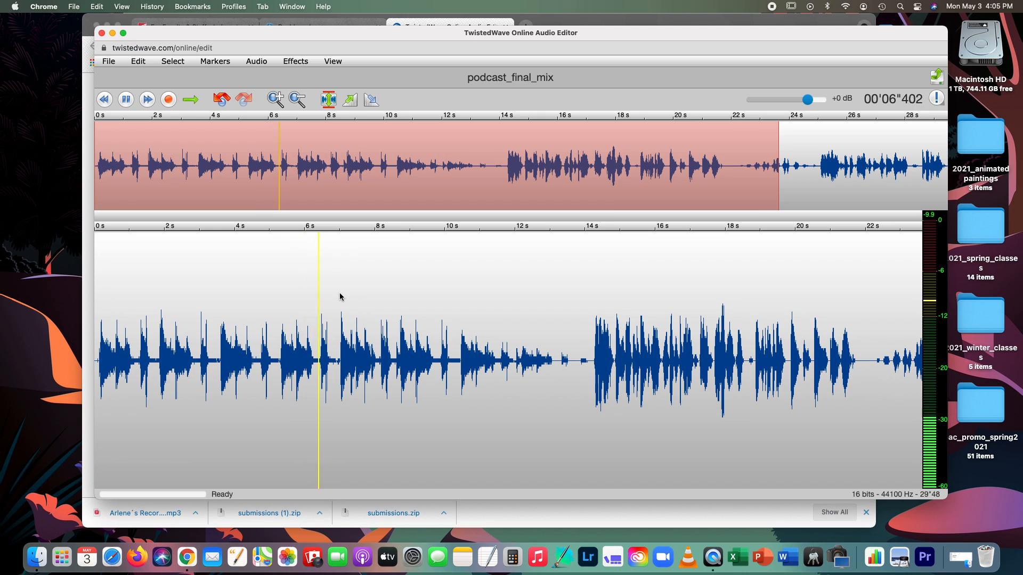
key("XF86AudioLowerVolume")
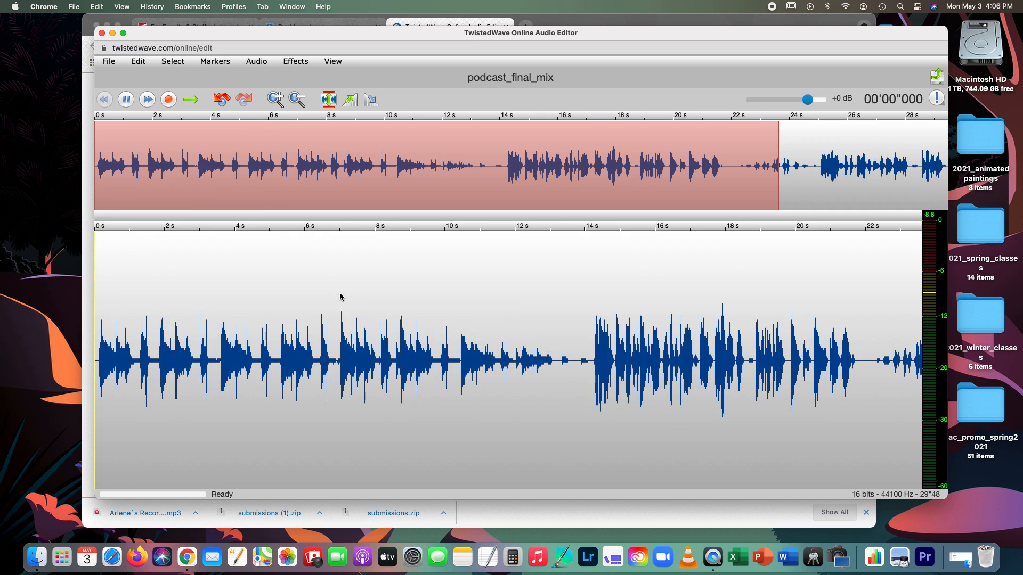
key("space")
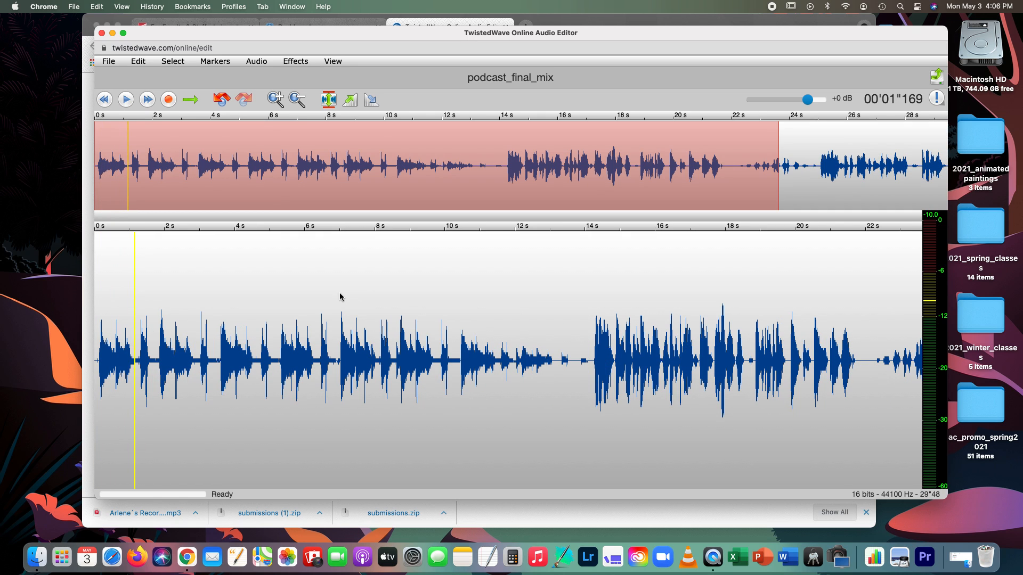